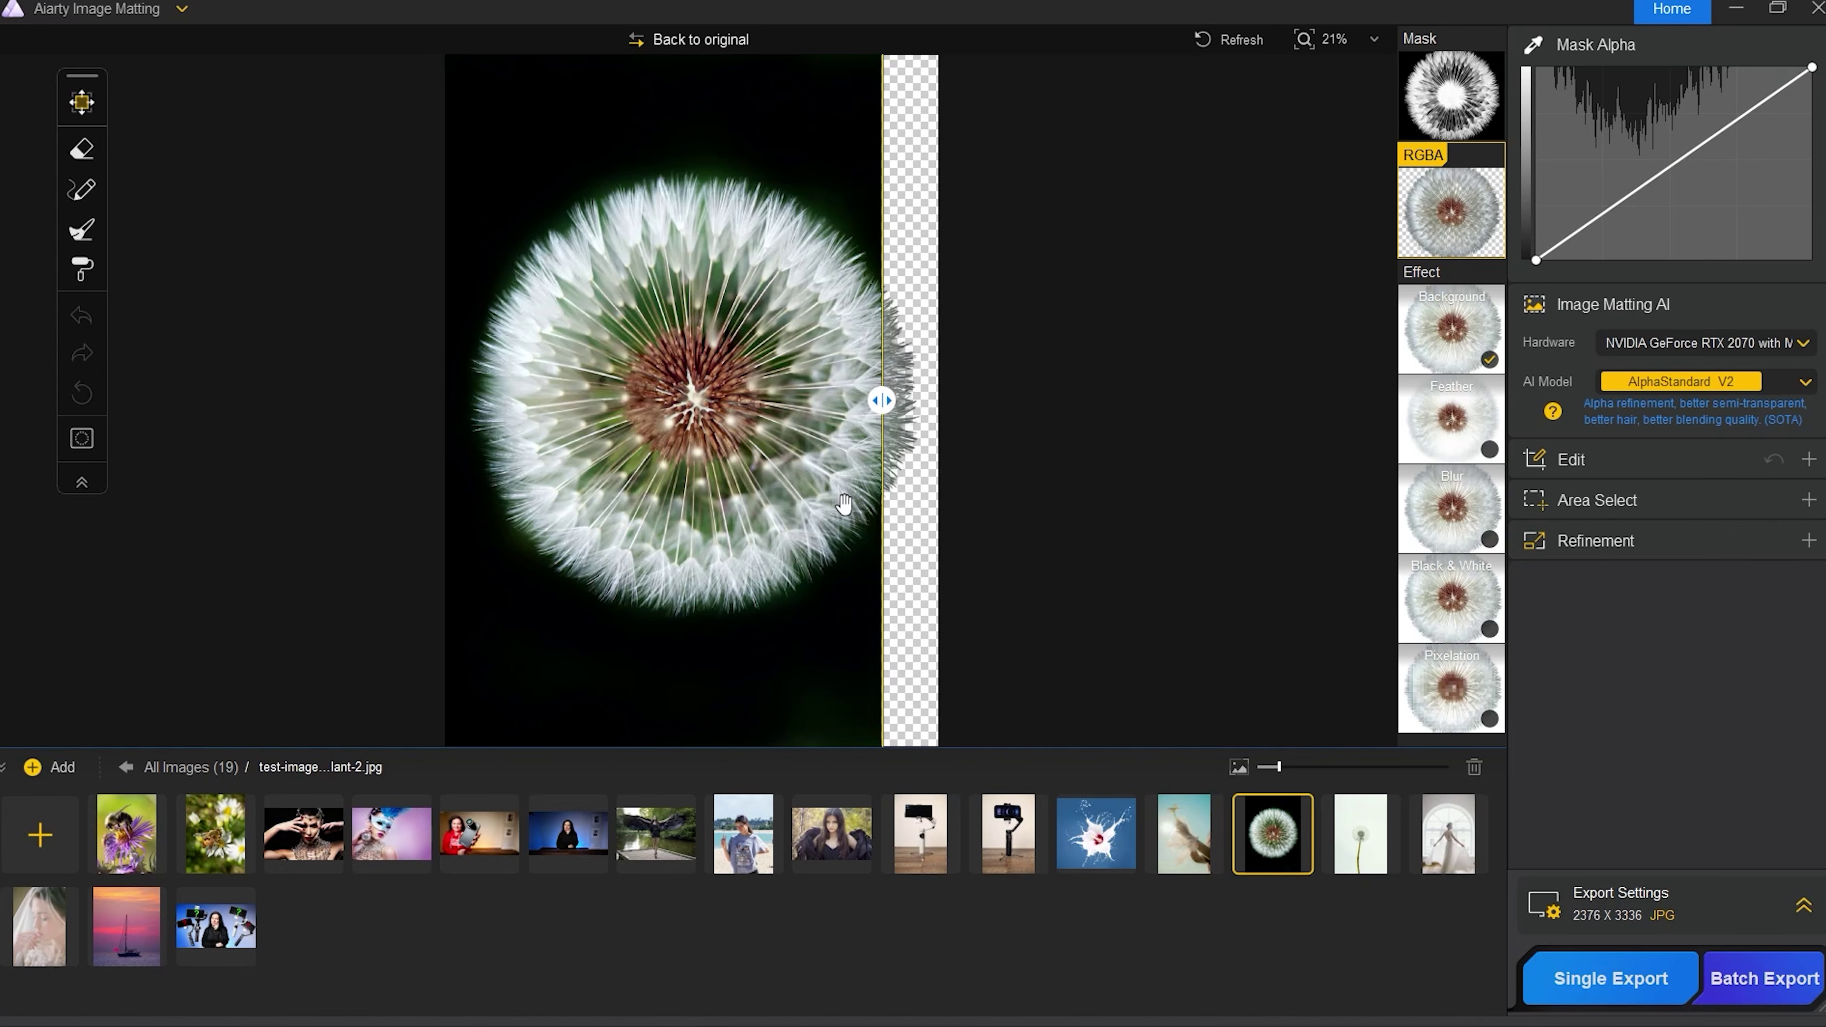
- Compare the dandelion cutout with the original photo, then scroll down the Aiarty Video Enhancer product page
left_click_drag(881, 400, 458, 398)
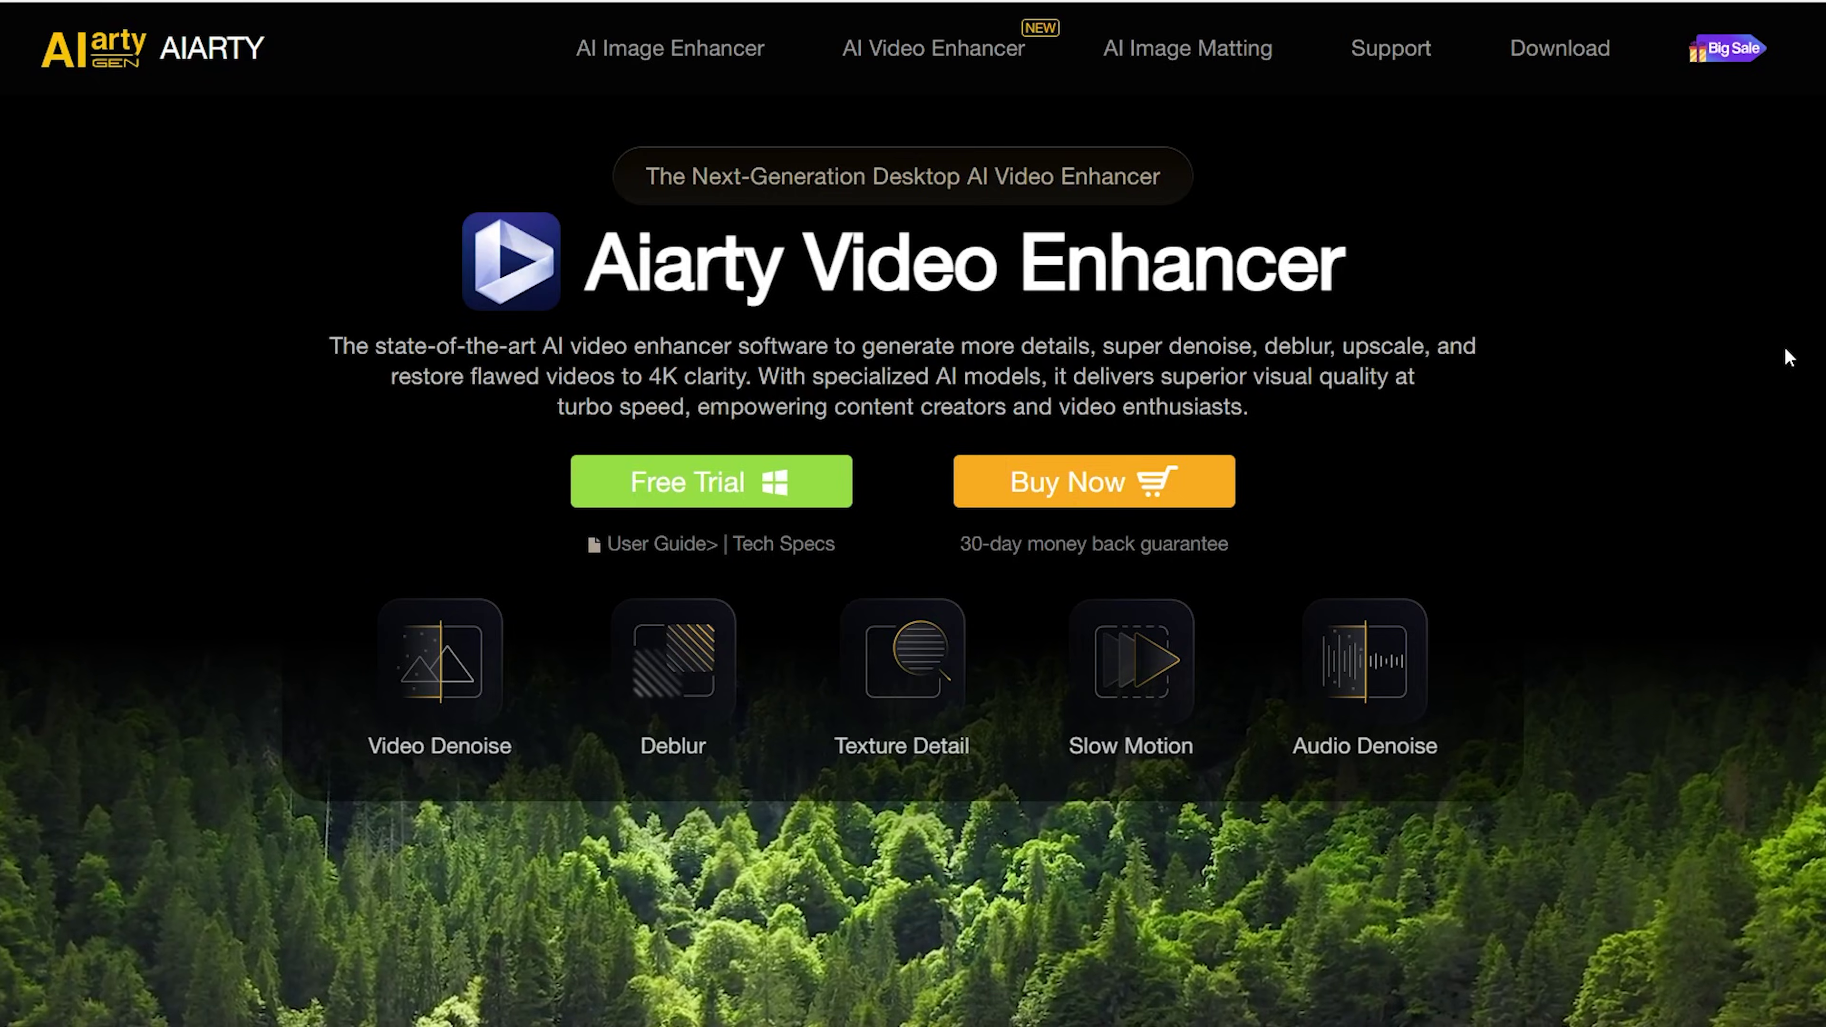
scroll(1786, 349, "down", 10)
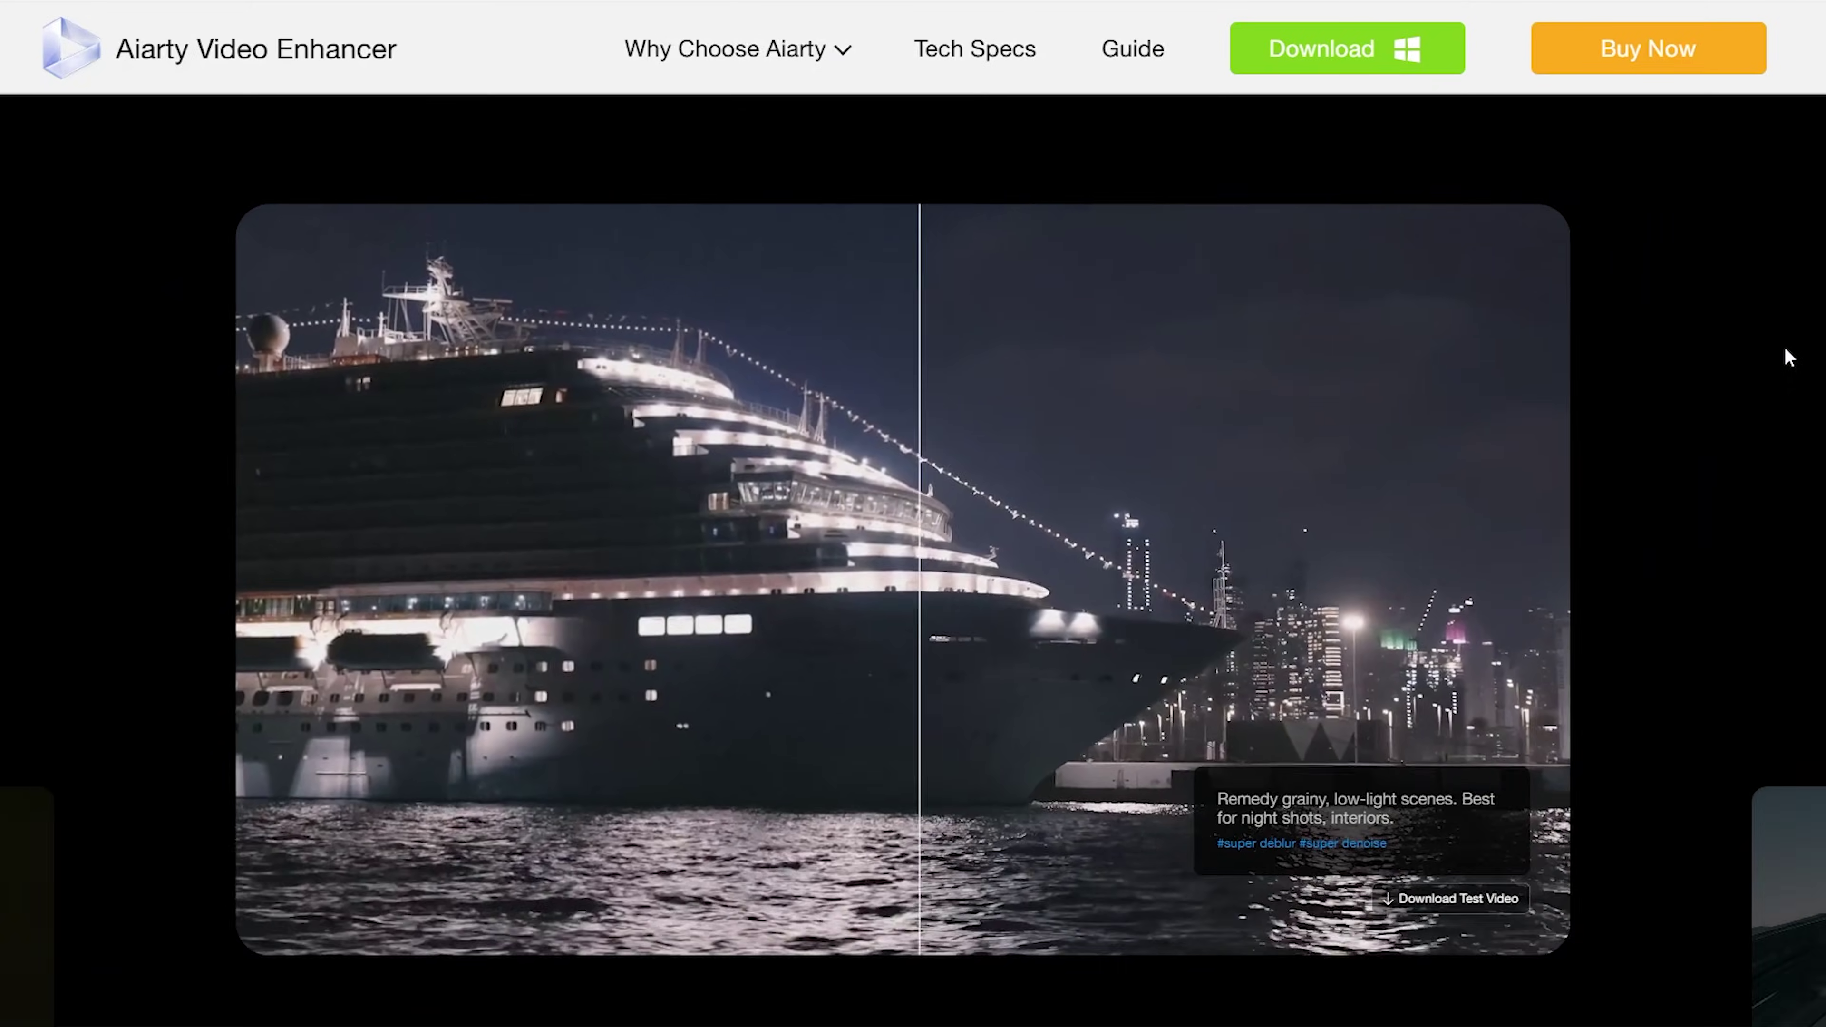
scroll(1786, 349, "down", 5)
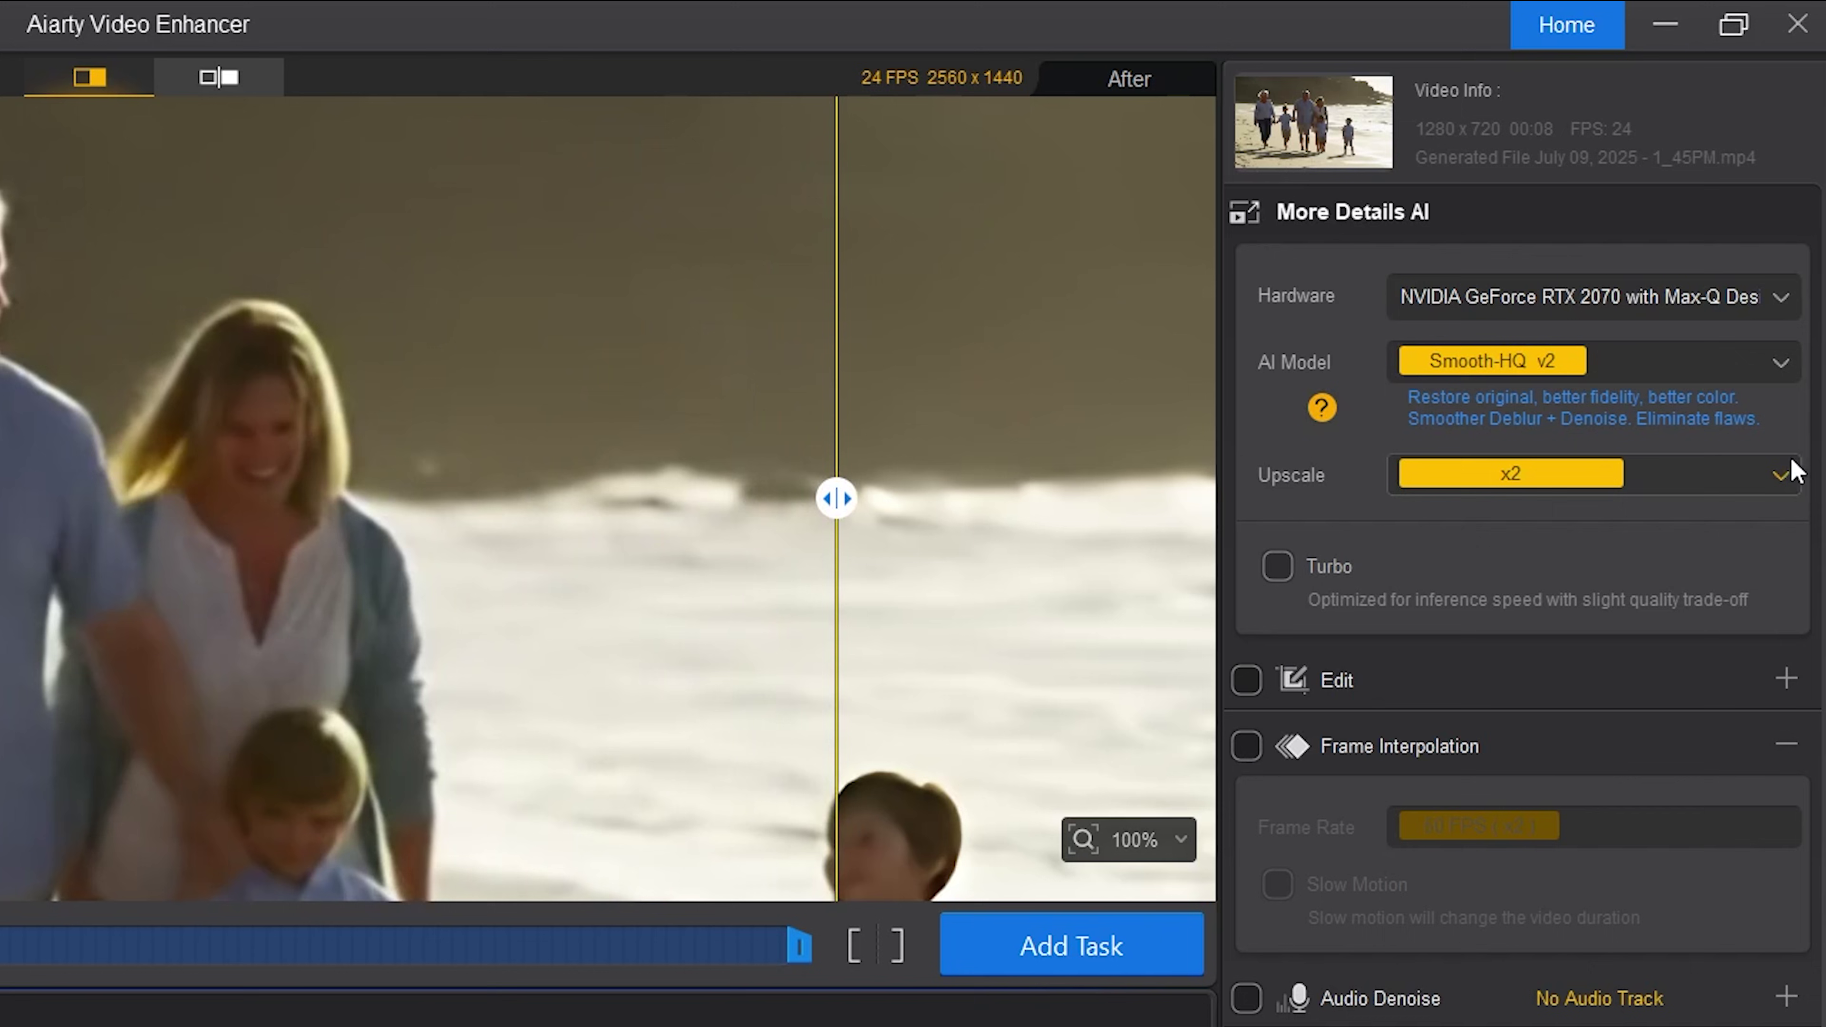
- Check the upscale factors available for the beach clip's x2 setting
left_click(1782, 474)
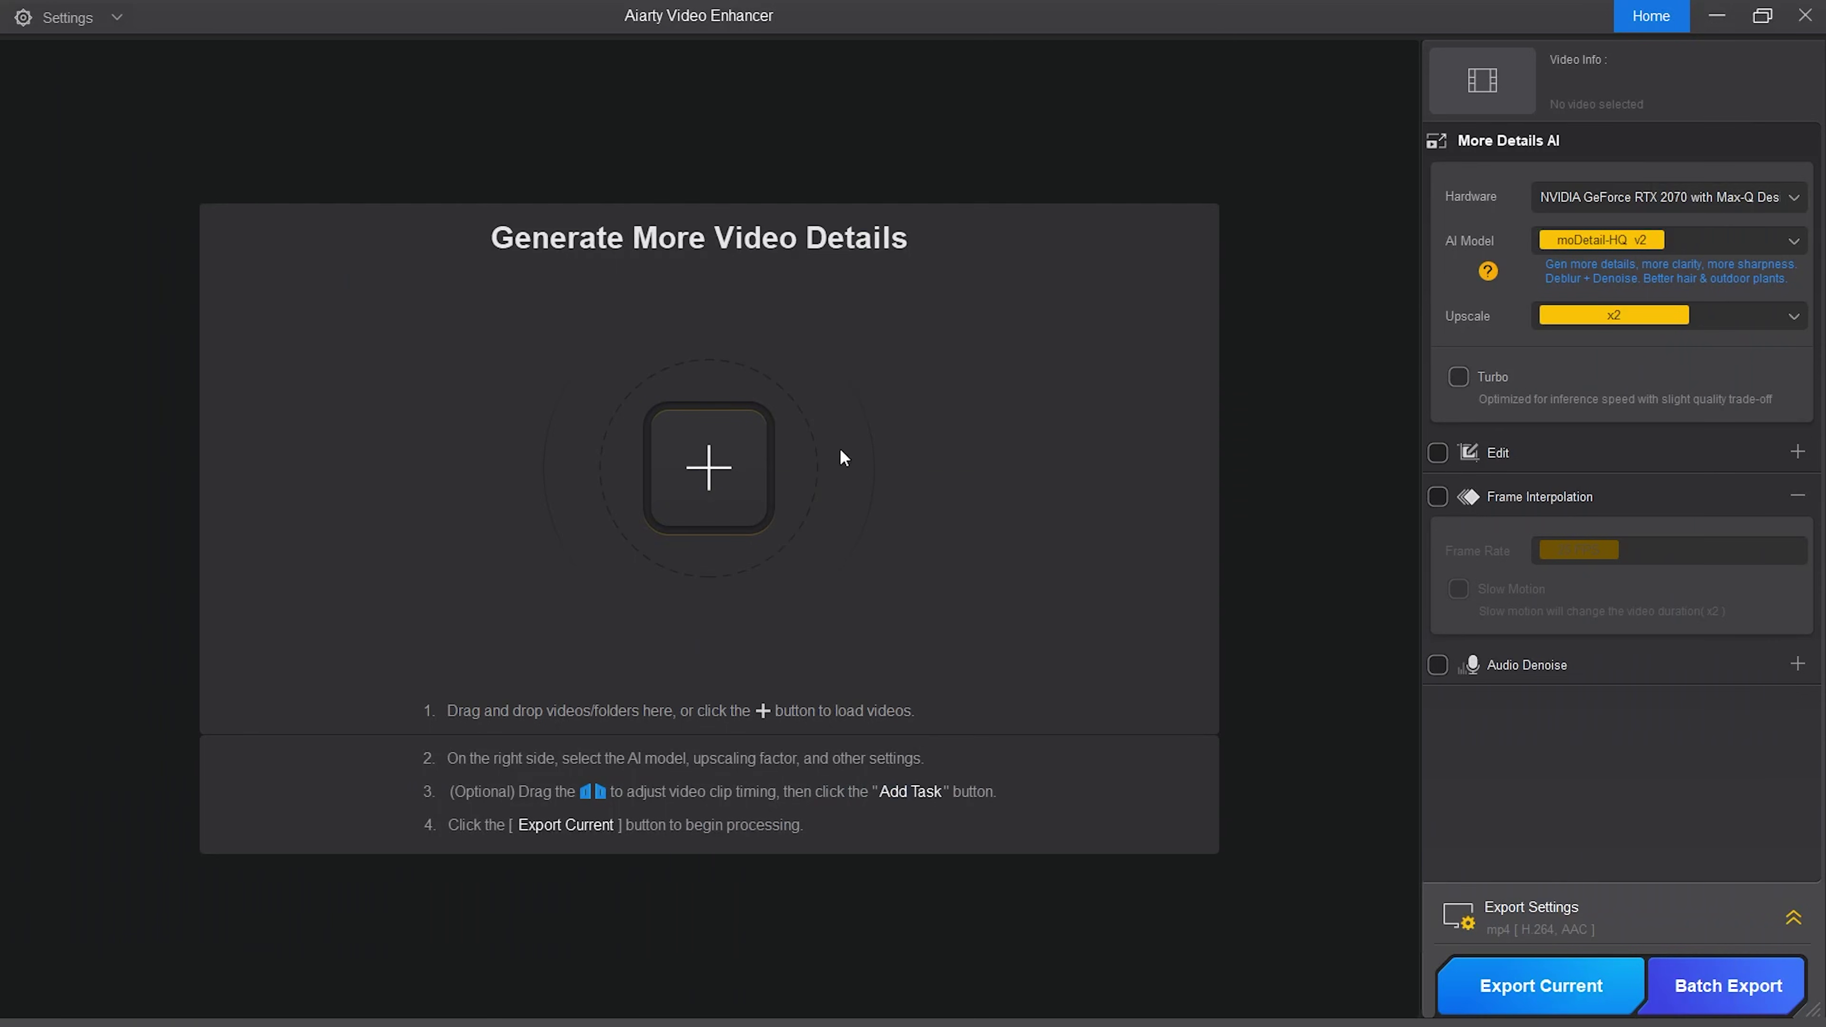
- Load 'Generated File July 05, 2025 - 1_53PM.mp4', the black horse clip, and pan the preview to its head
left_click(693, 465)
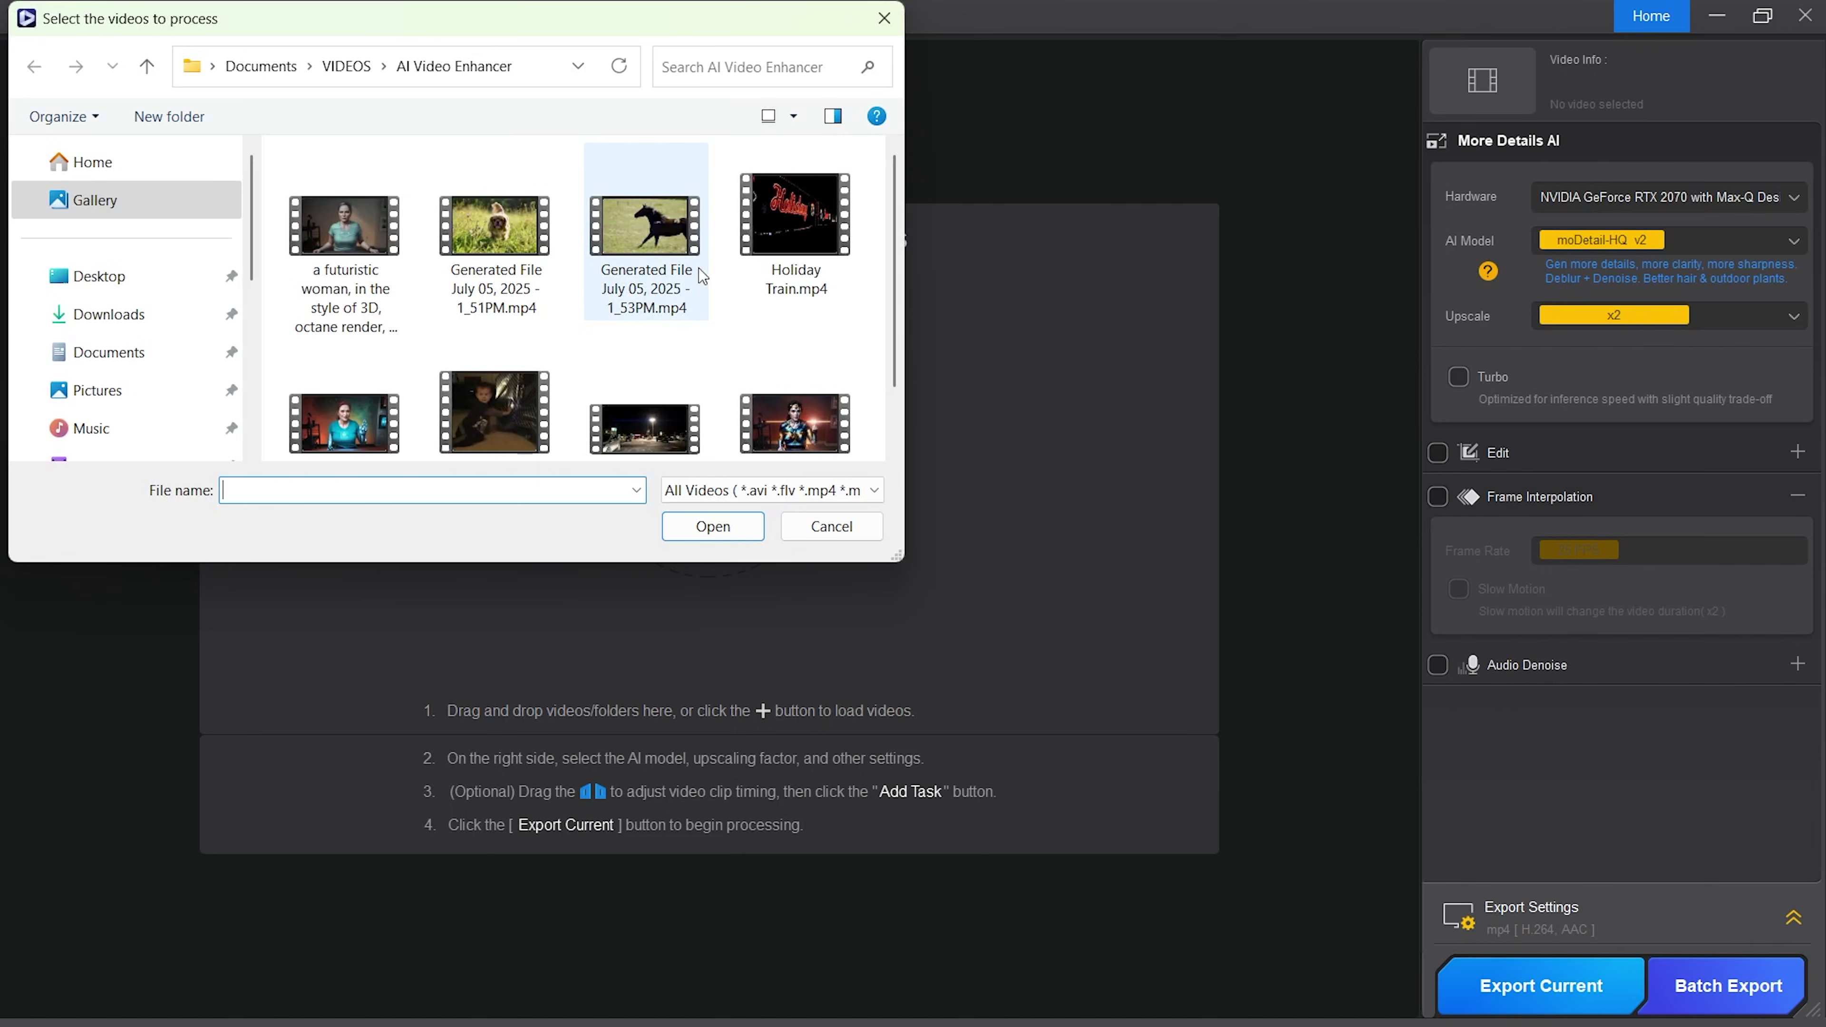
double_click(619, 232)
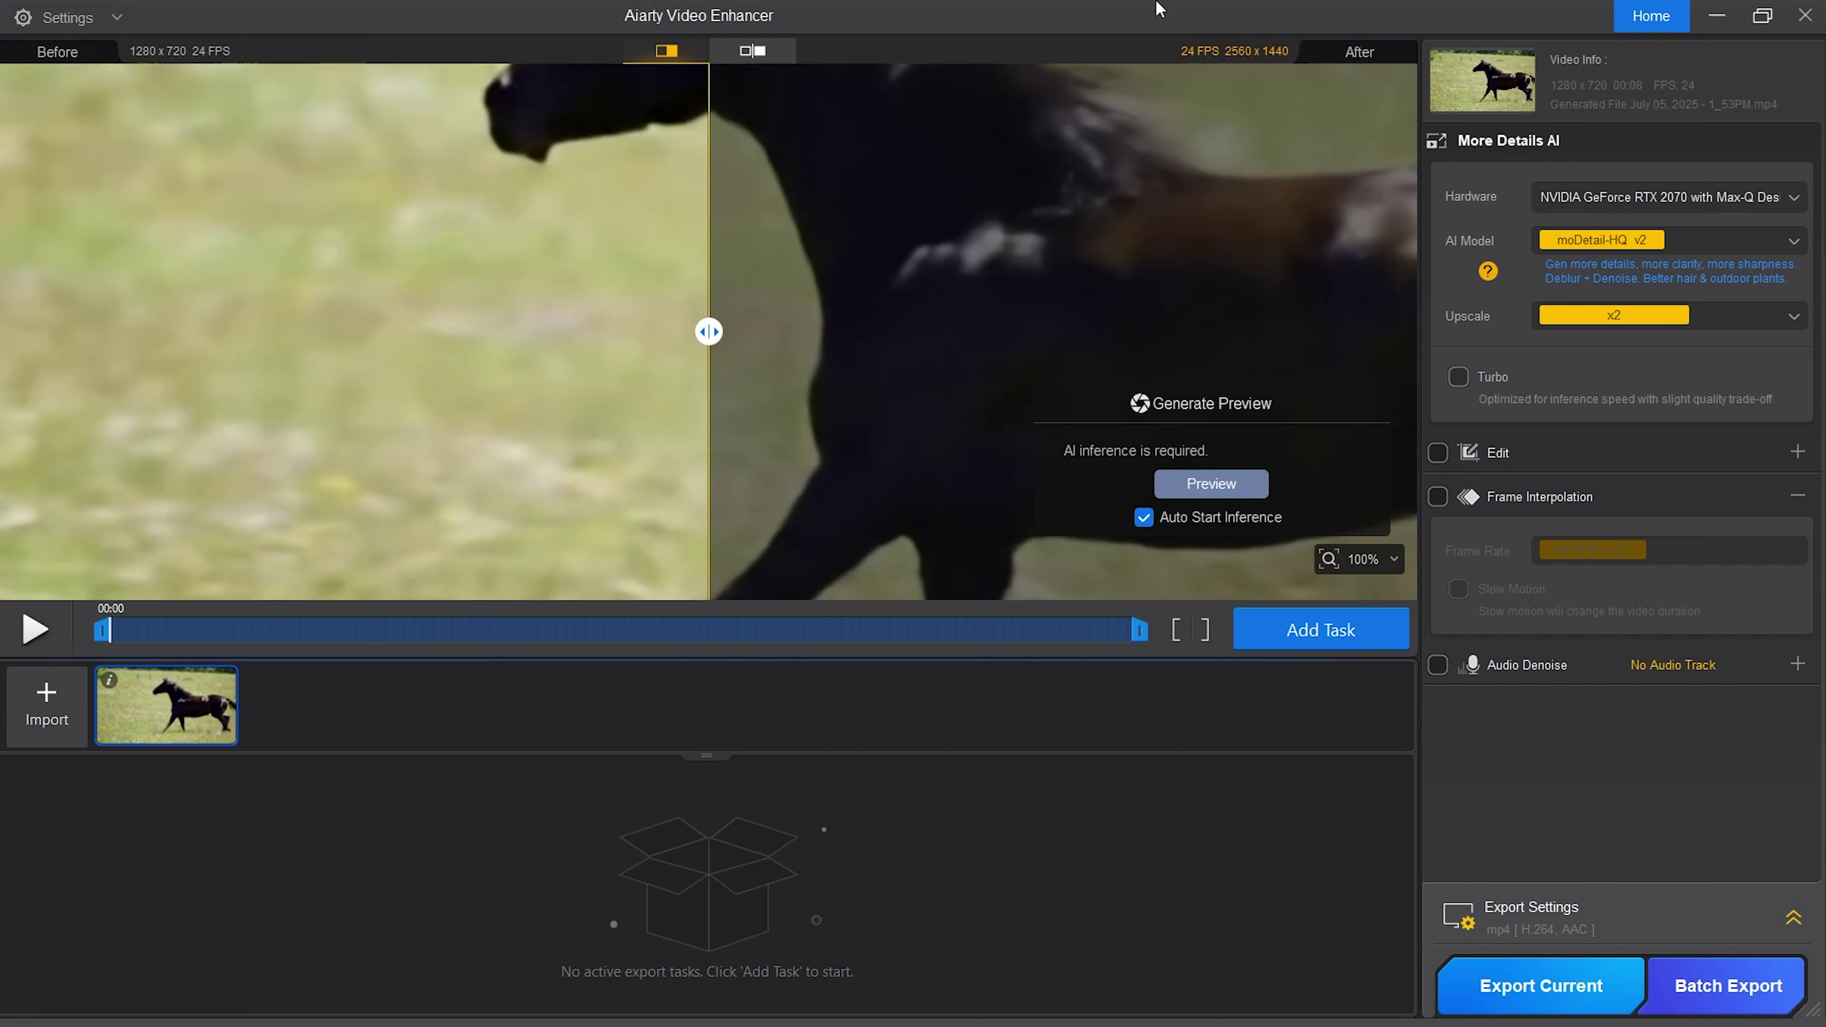
left_click_drag(1150, 190, 1006, 300)
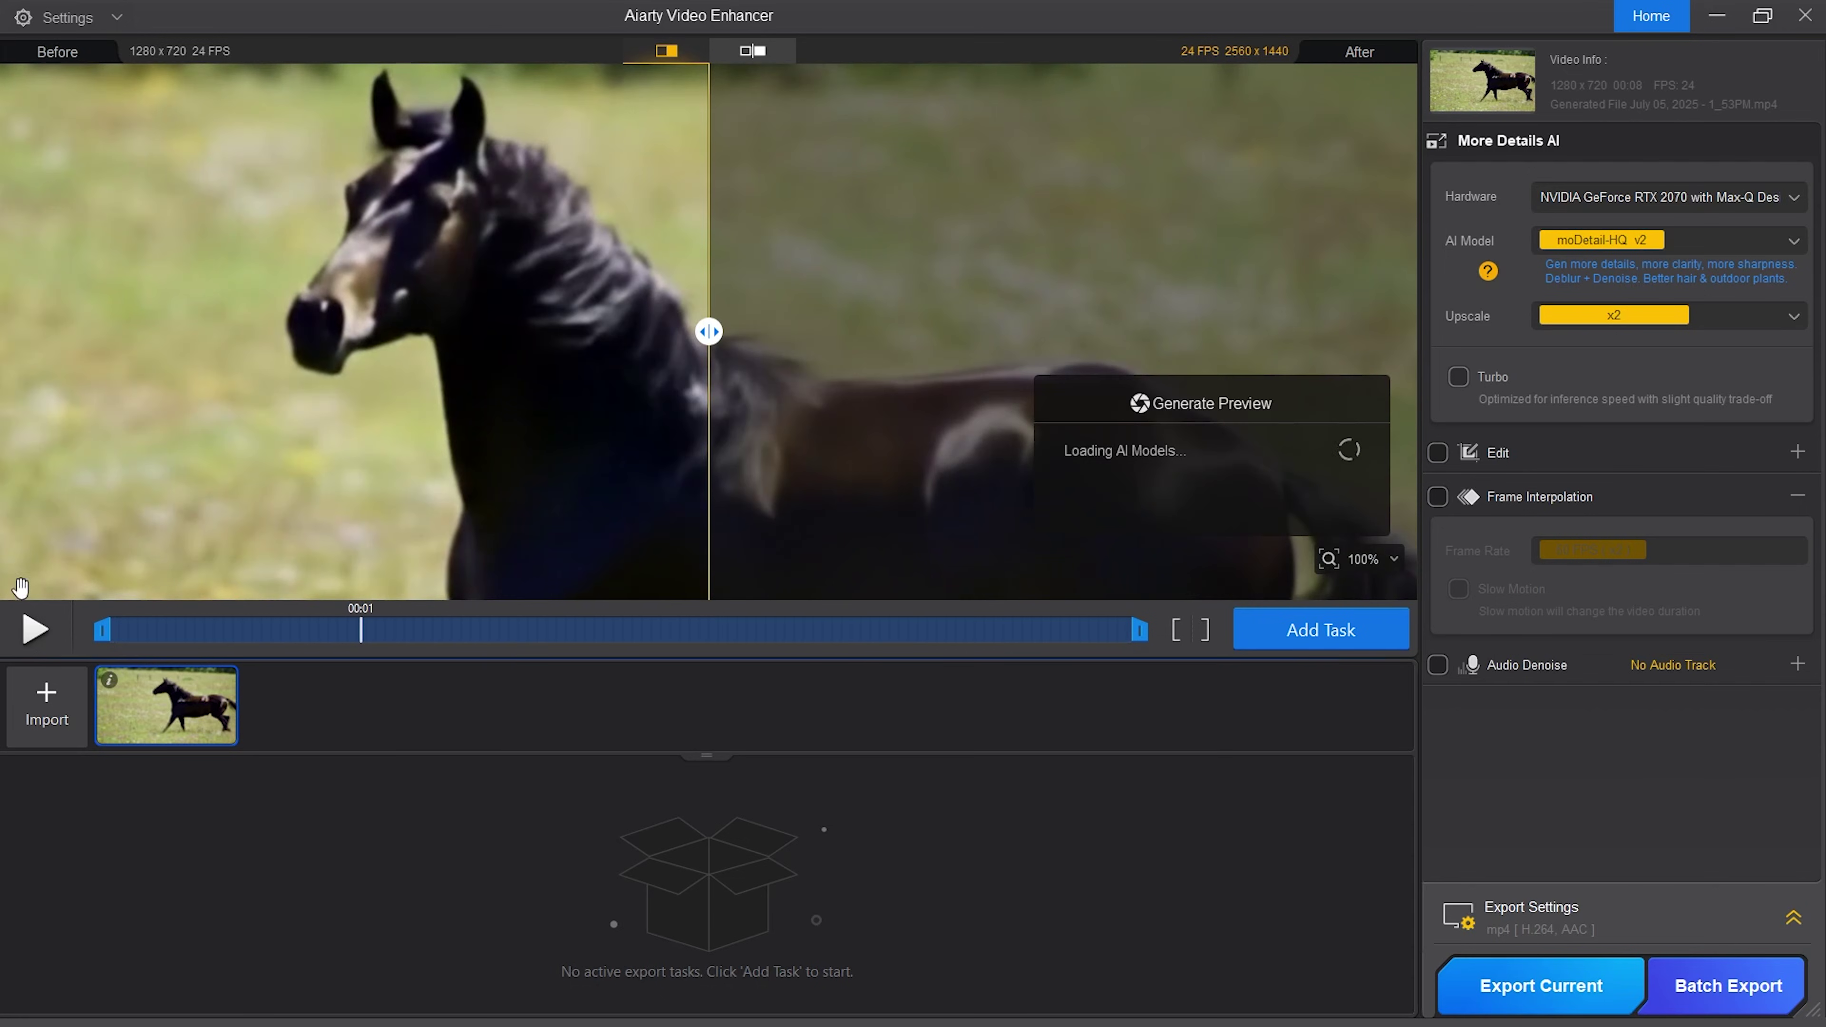
- Trim the horse clip to 00:01–00:05 and sweep the before/after split across the horse
mouse_move(103, 633)
left_mouse_down()
mouse_move(289, 631)
mouse_move(263, 630)
left_mouse_up()
left_click_drag(1140, 631, 823, 630)
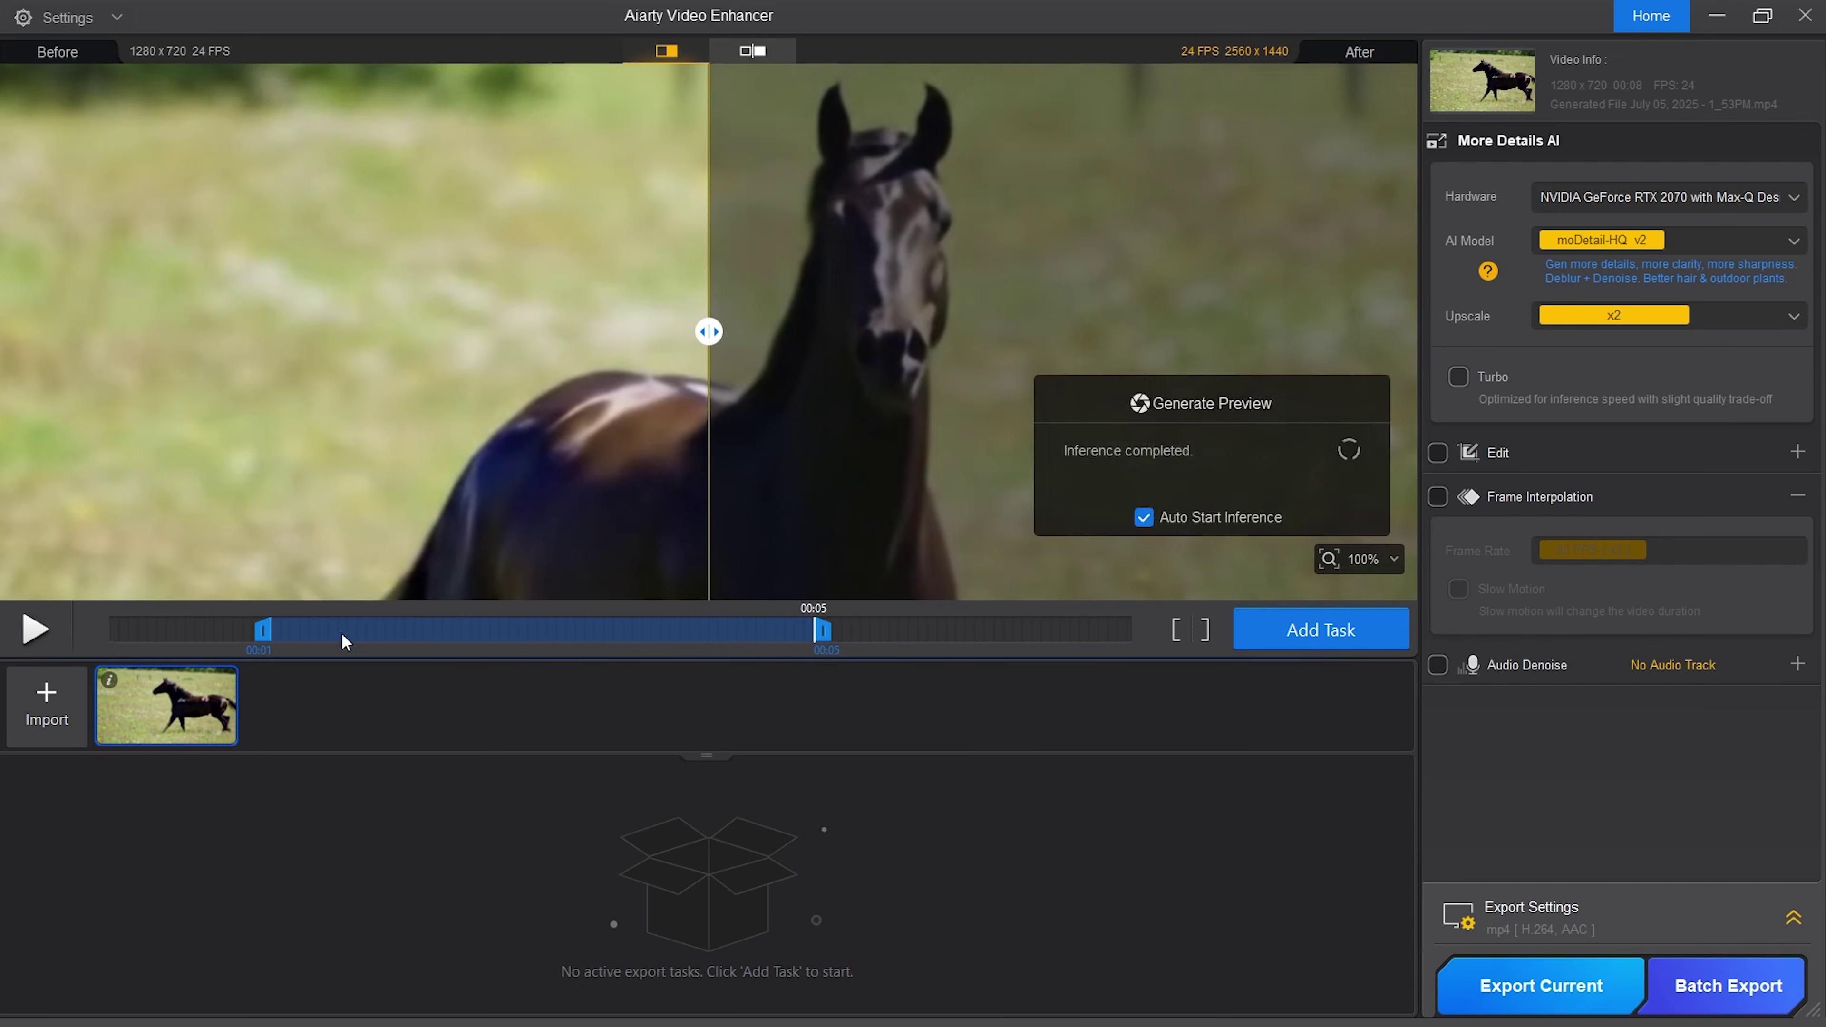
mouse_move(343, 640)
left_mouse_down()
mouse_move(502, 630)
mouse_move(291, 633)
mouse_move(803, 631)
mouse_move(339, 637)
left_mouse_up()
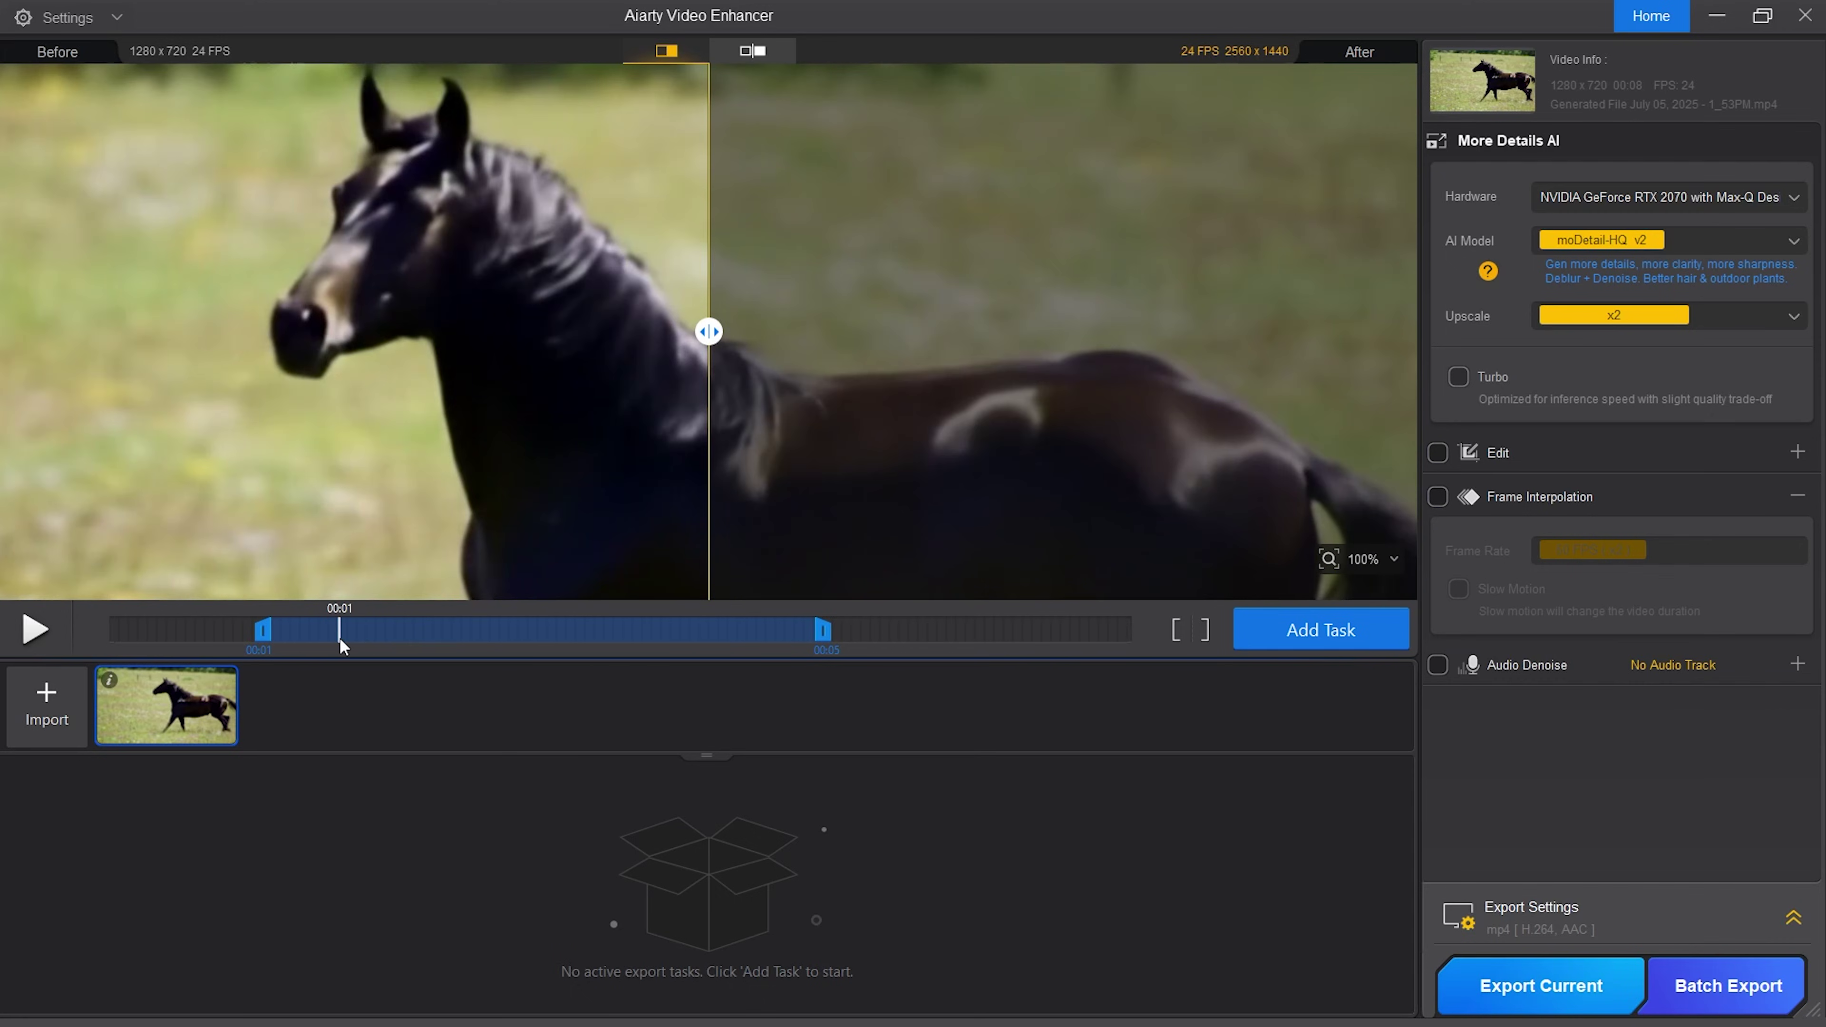
left_click_drag(709, 460, 864, 380)
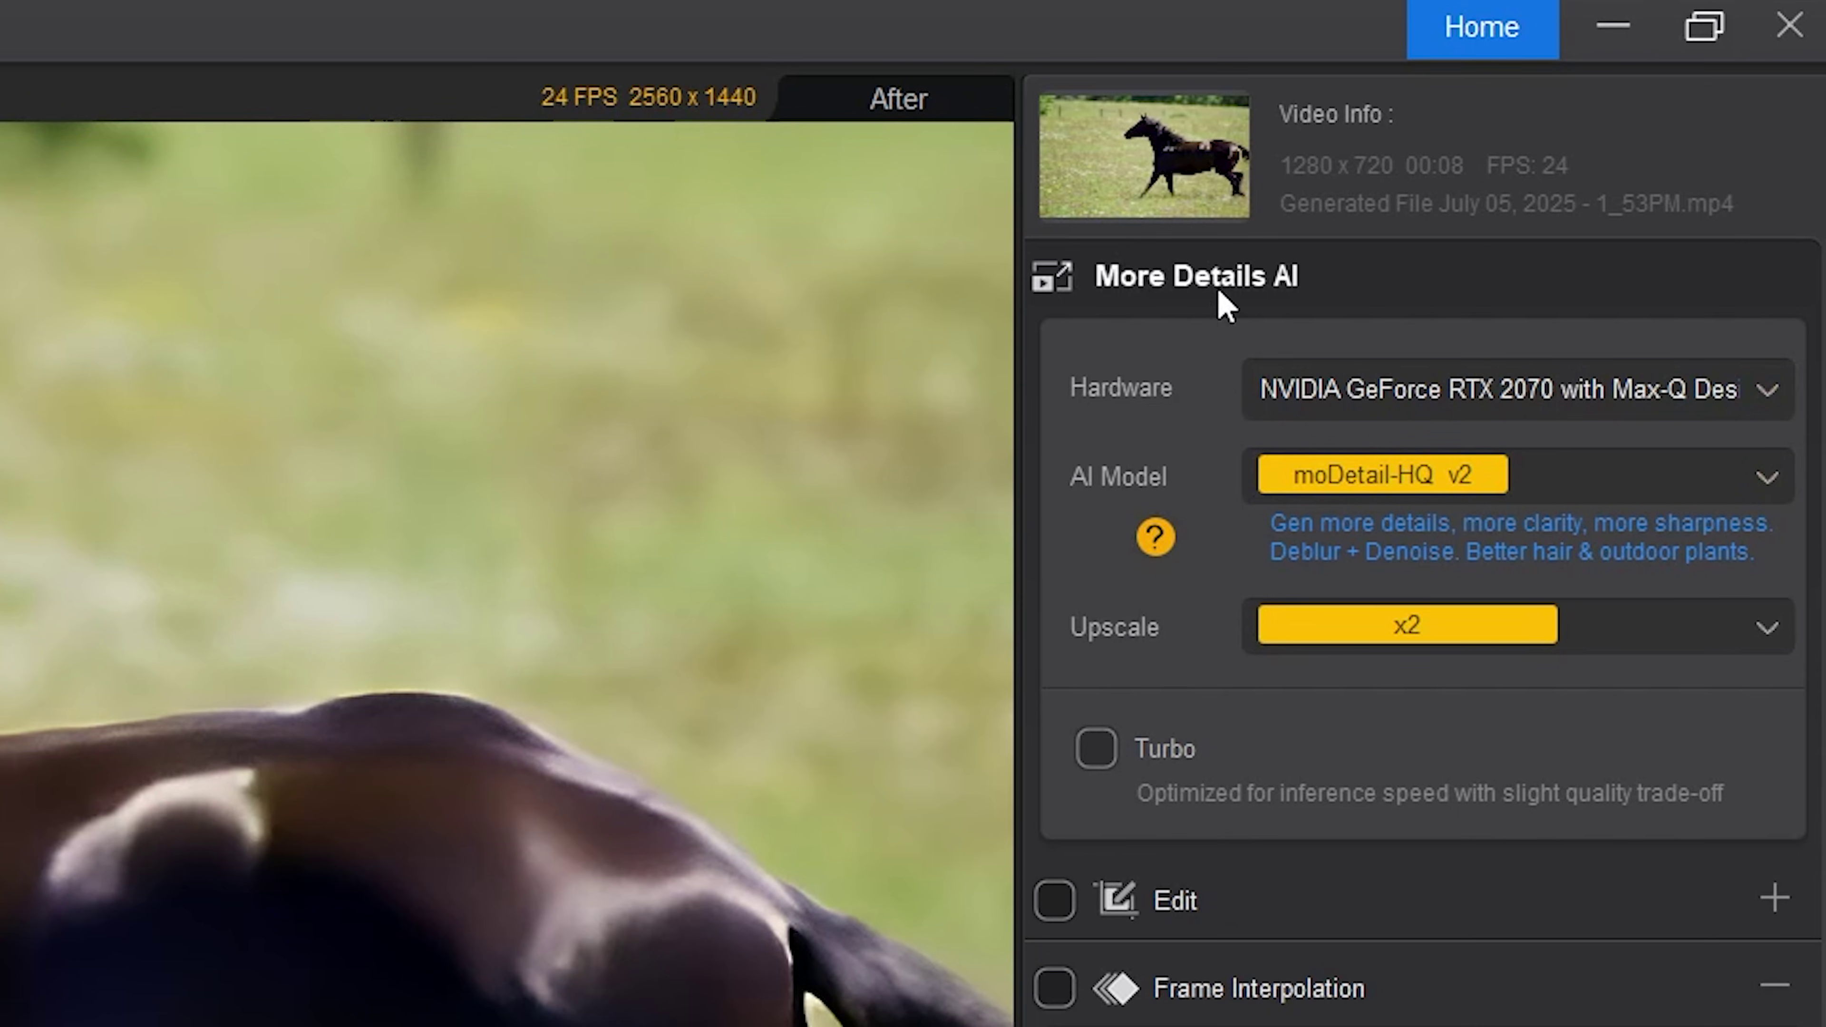
left_click(1780, 392)
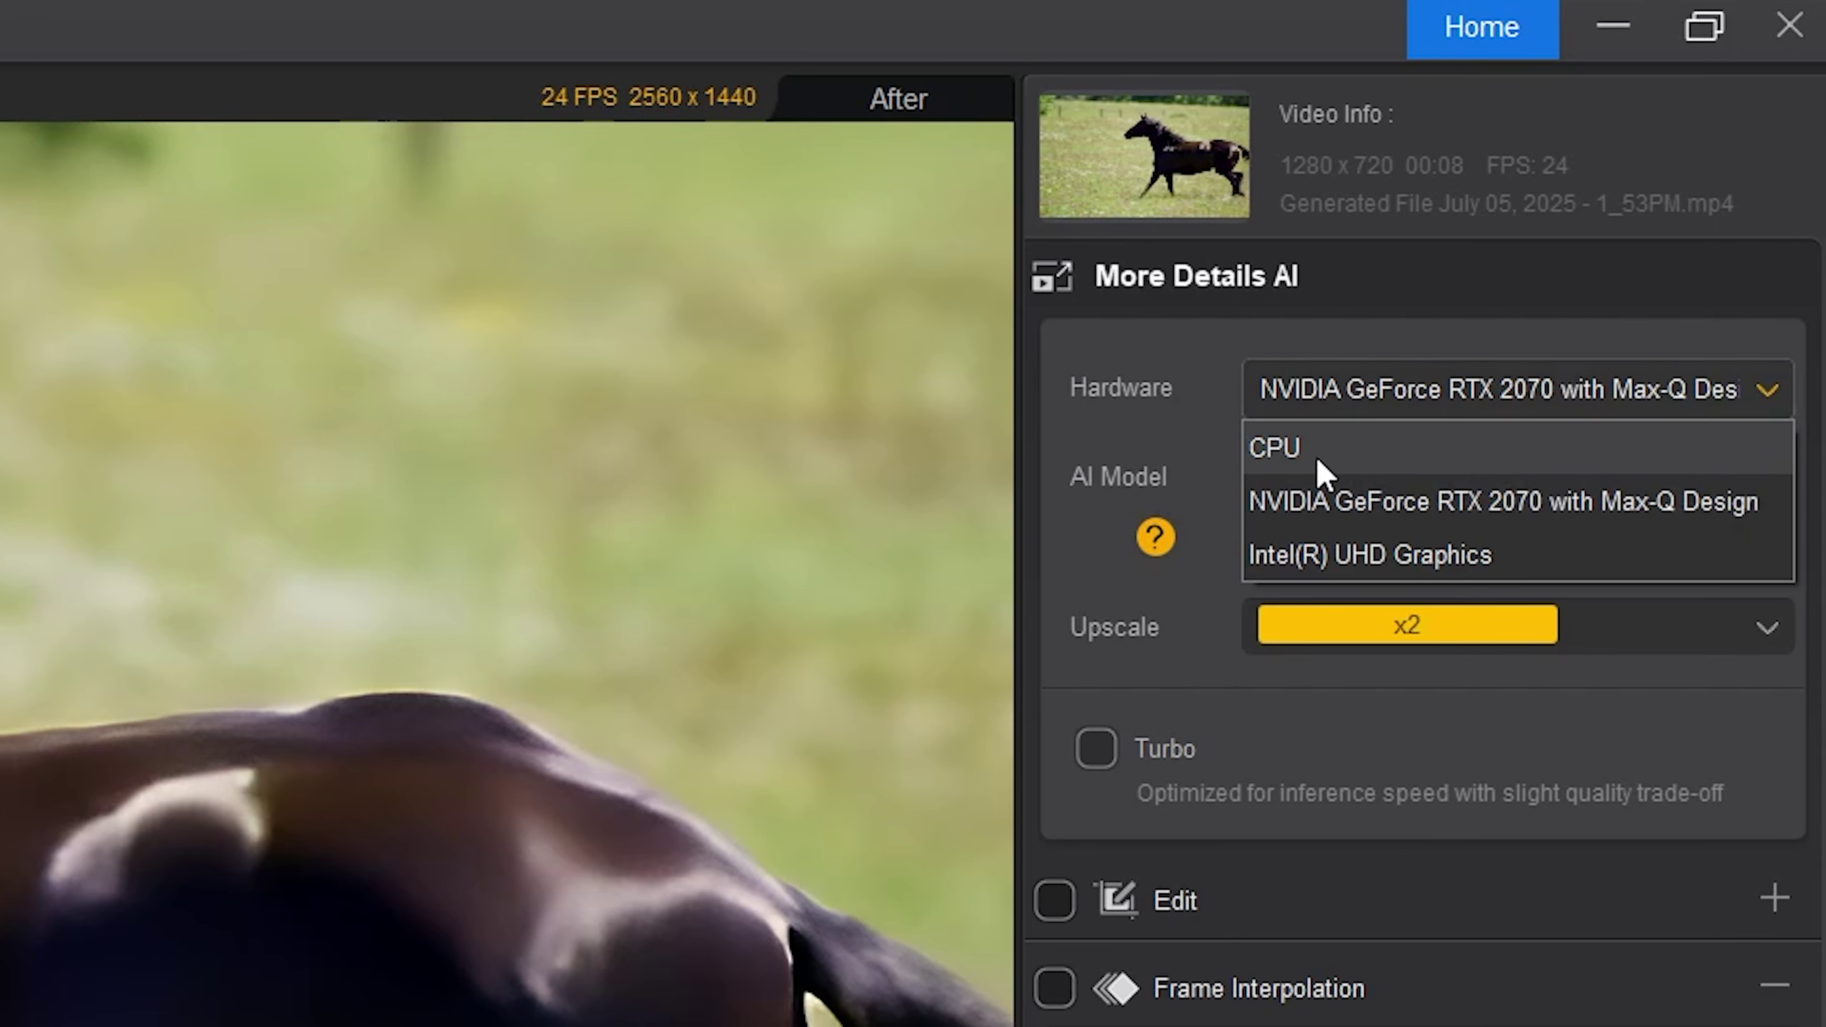
left_click(1634, 531)
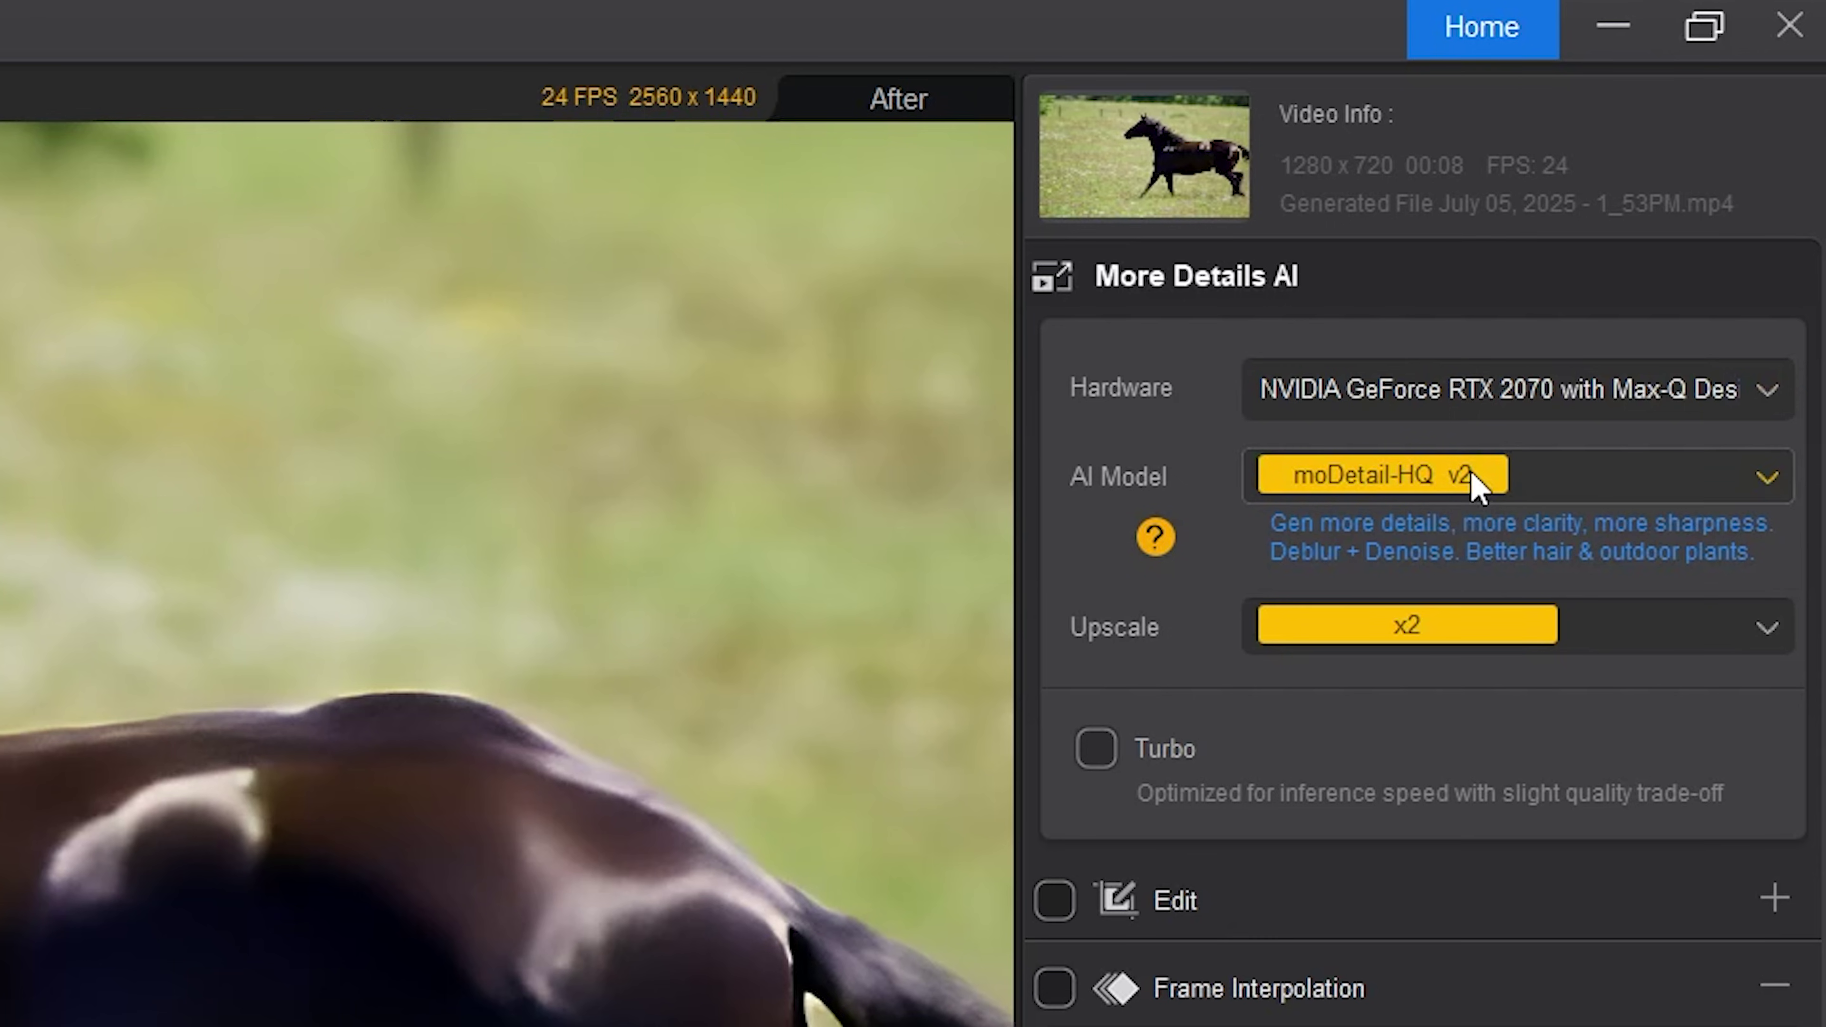
- Browse the AI model list, keep moDetail-HQ v2, and open the AI Model Information help
left_click(1771, 486)
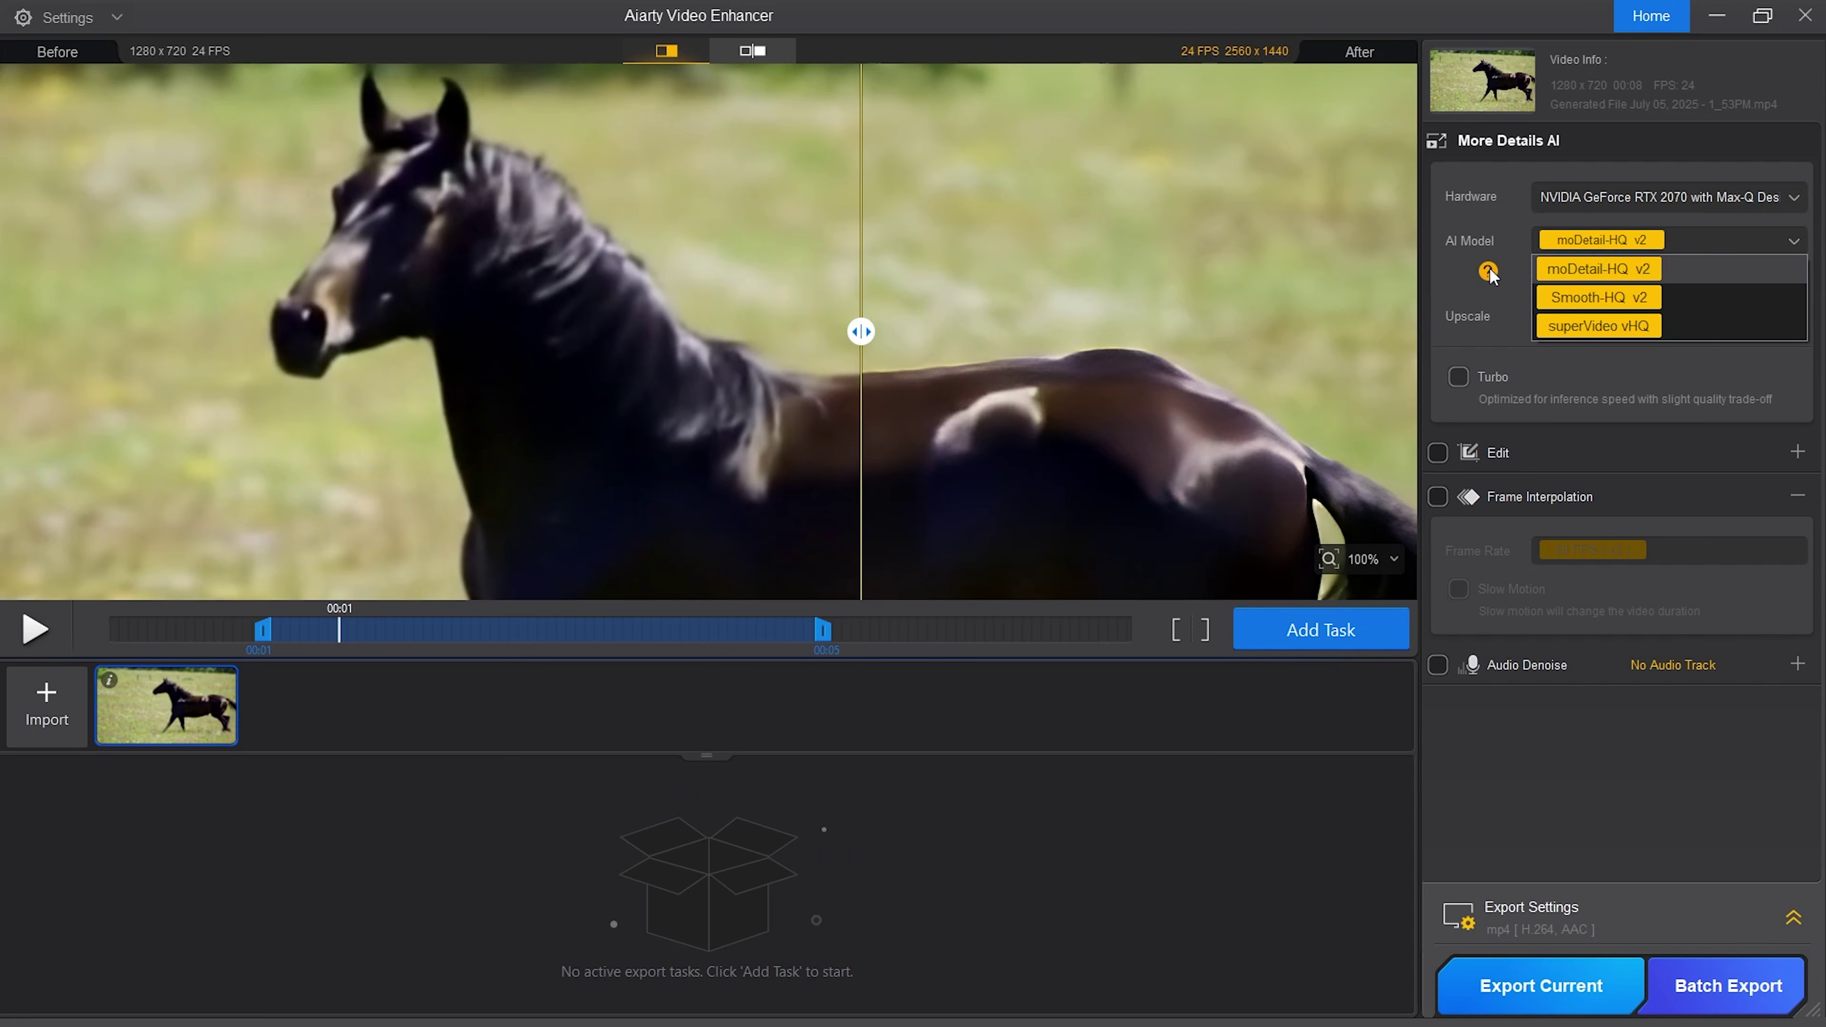
left_click(1489, 272)
left_click(1488, 272)
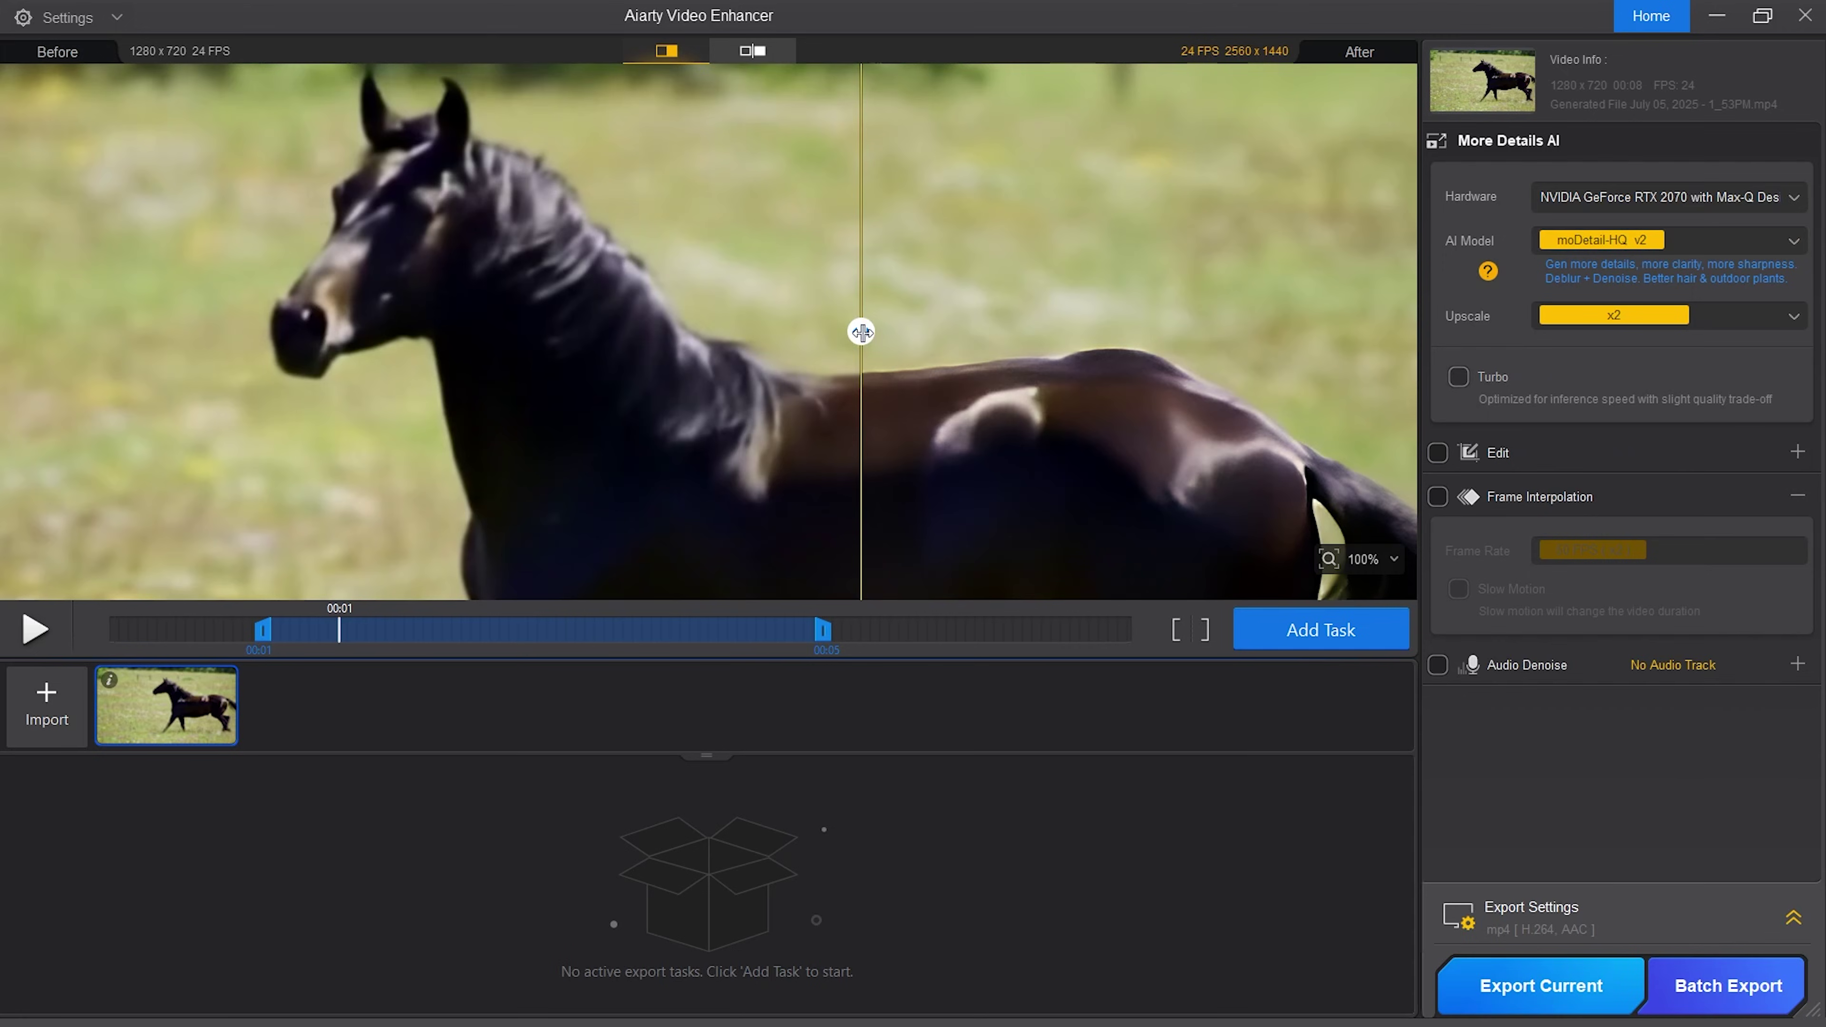
left_click_drag(860, 328, 844, 428)
left_click(1489, 272)
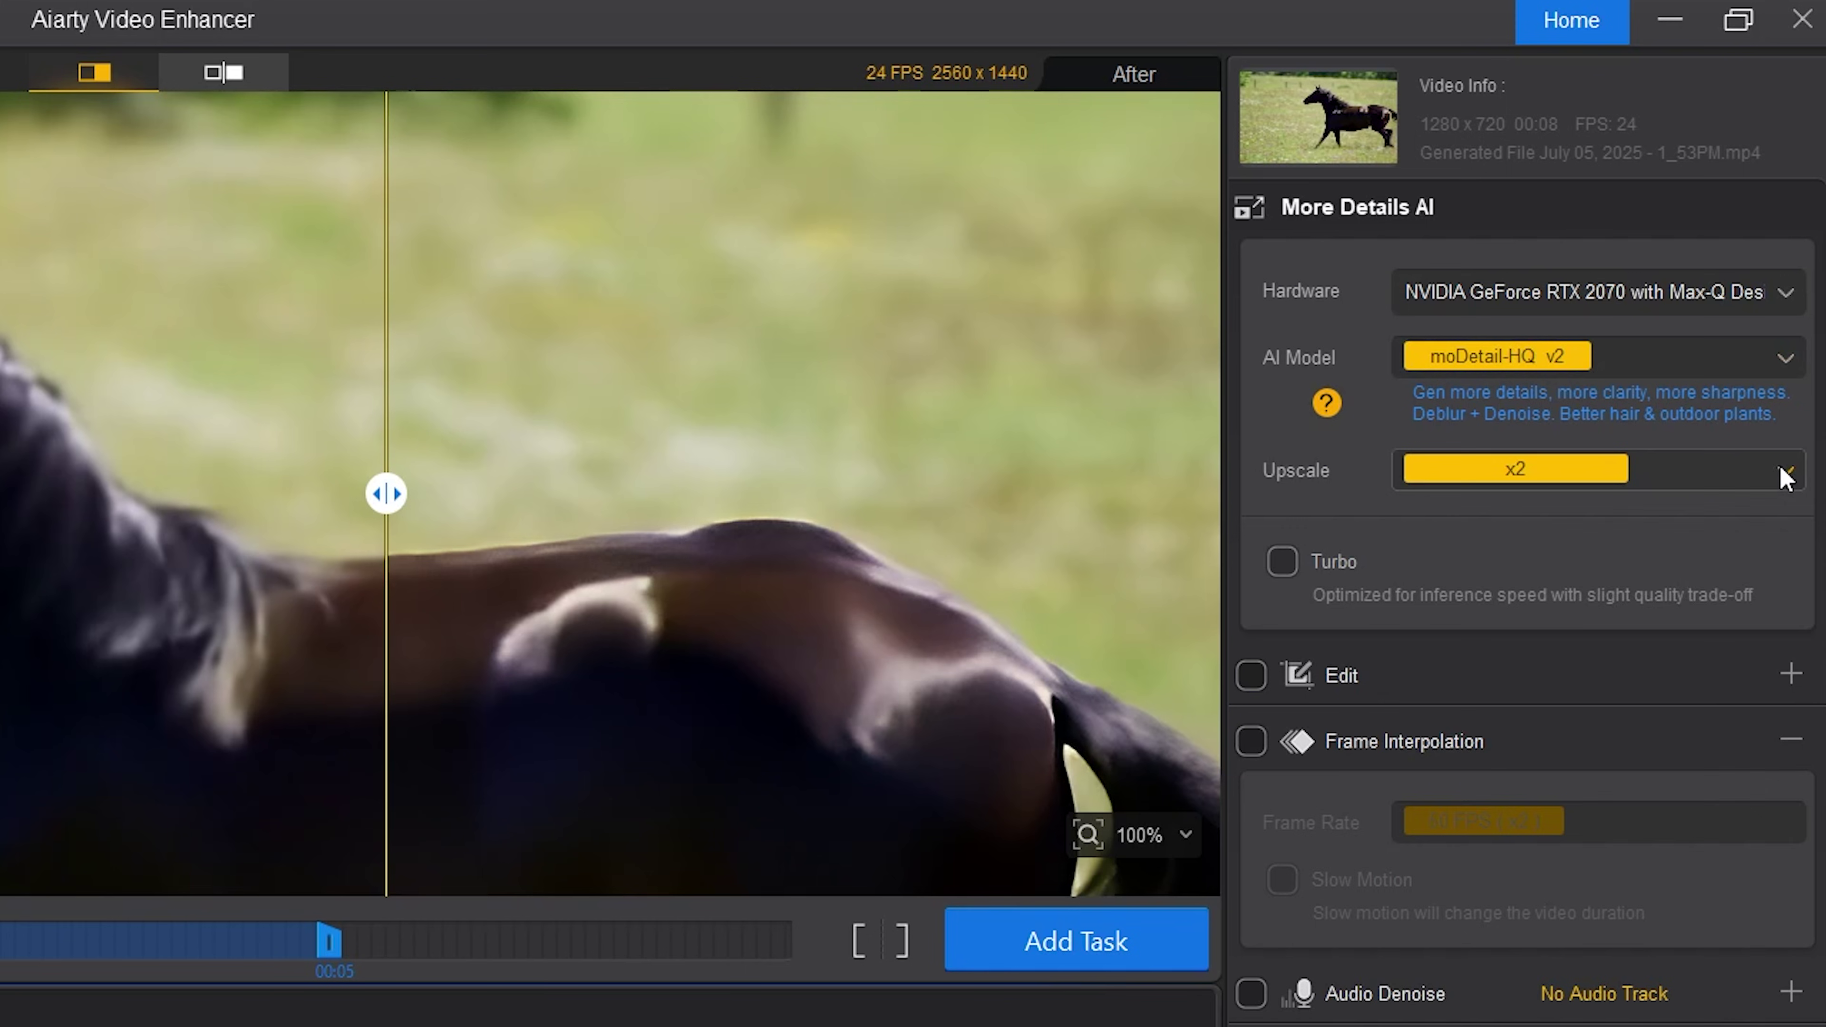
left_click(1791, 320)
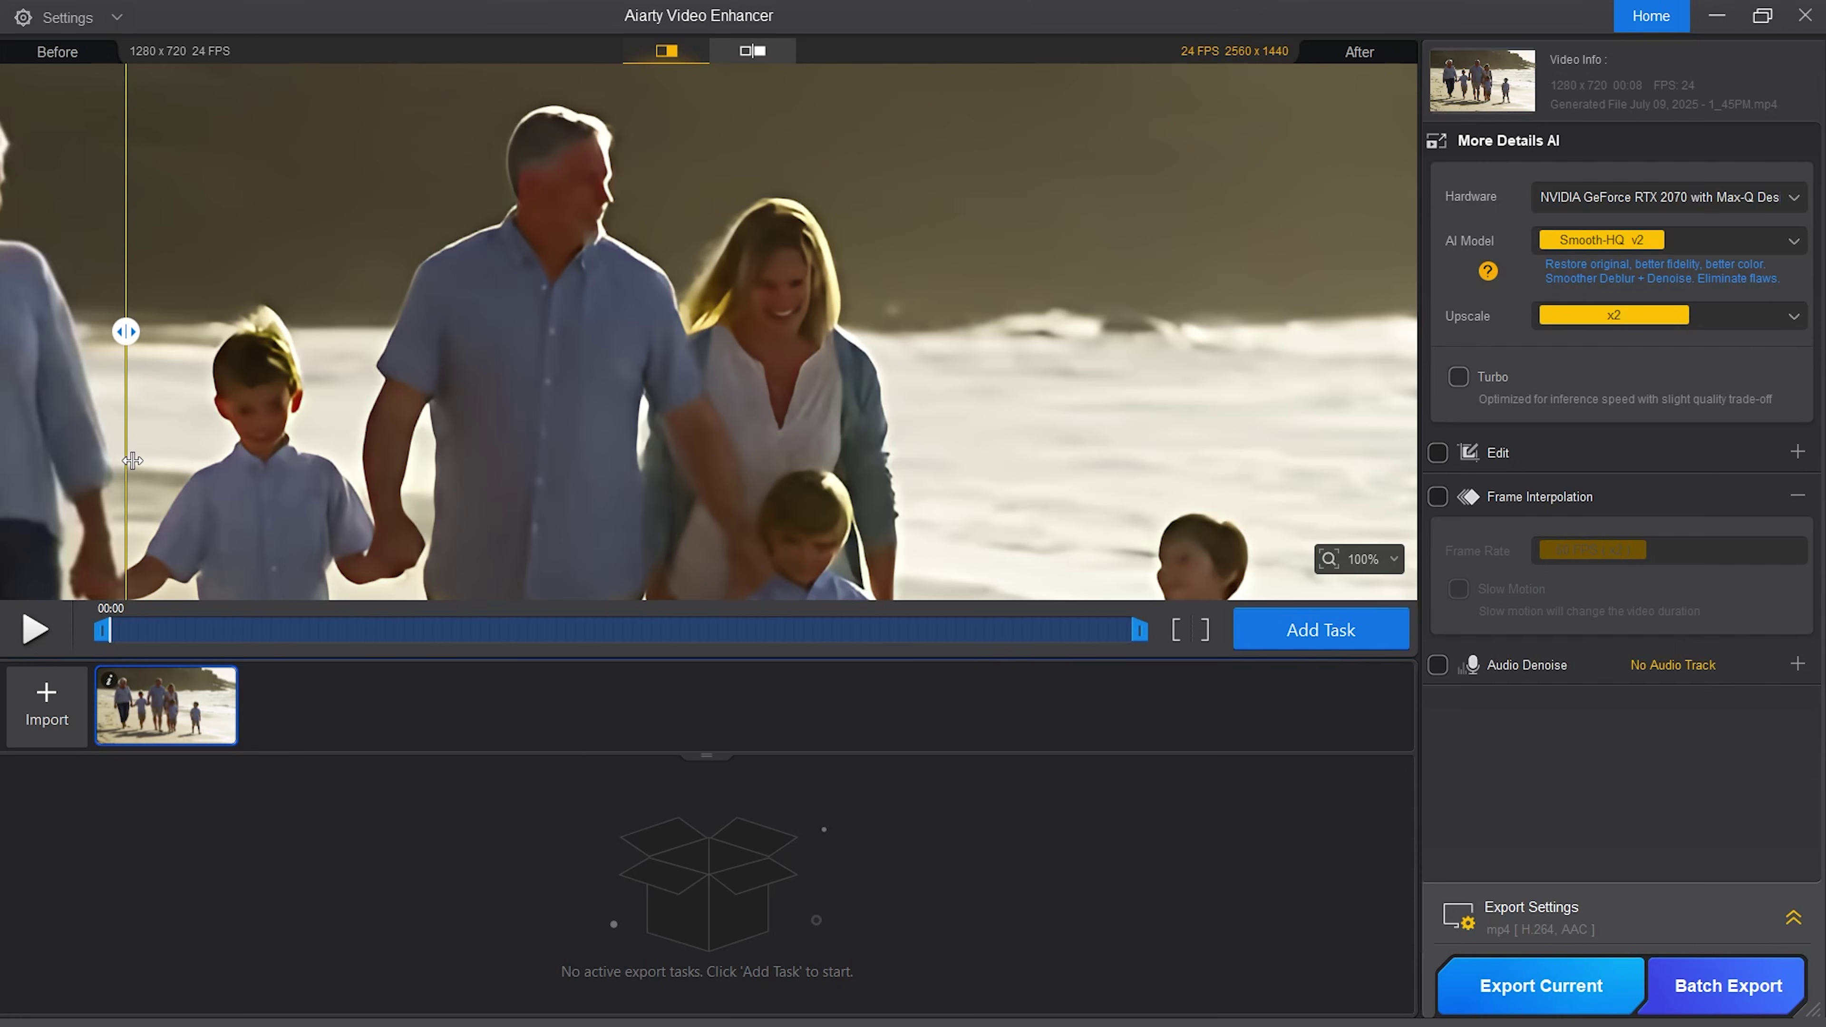
- Compare before/after on the Smooth-HQ v2 beach family and superVideo vHQ firework samples, checking their upscale factors
left_click_drag(122, 463, 1164, 492)
left_click(1794, 317)
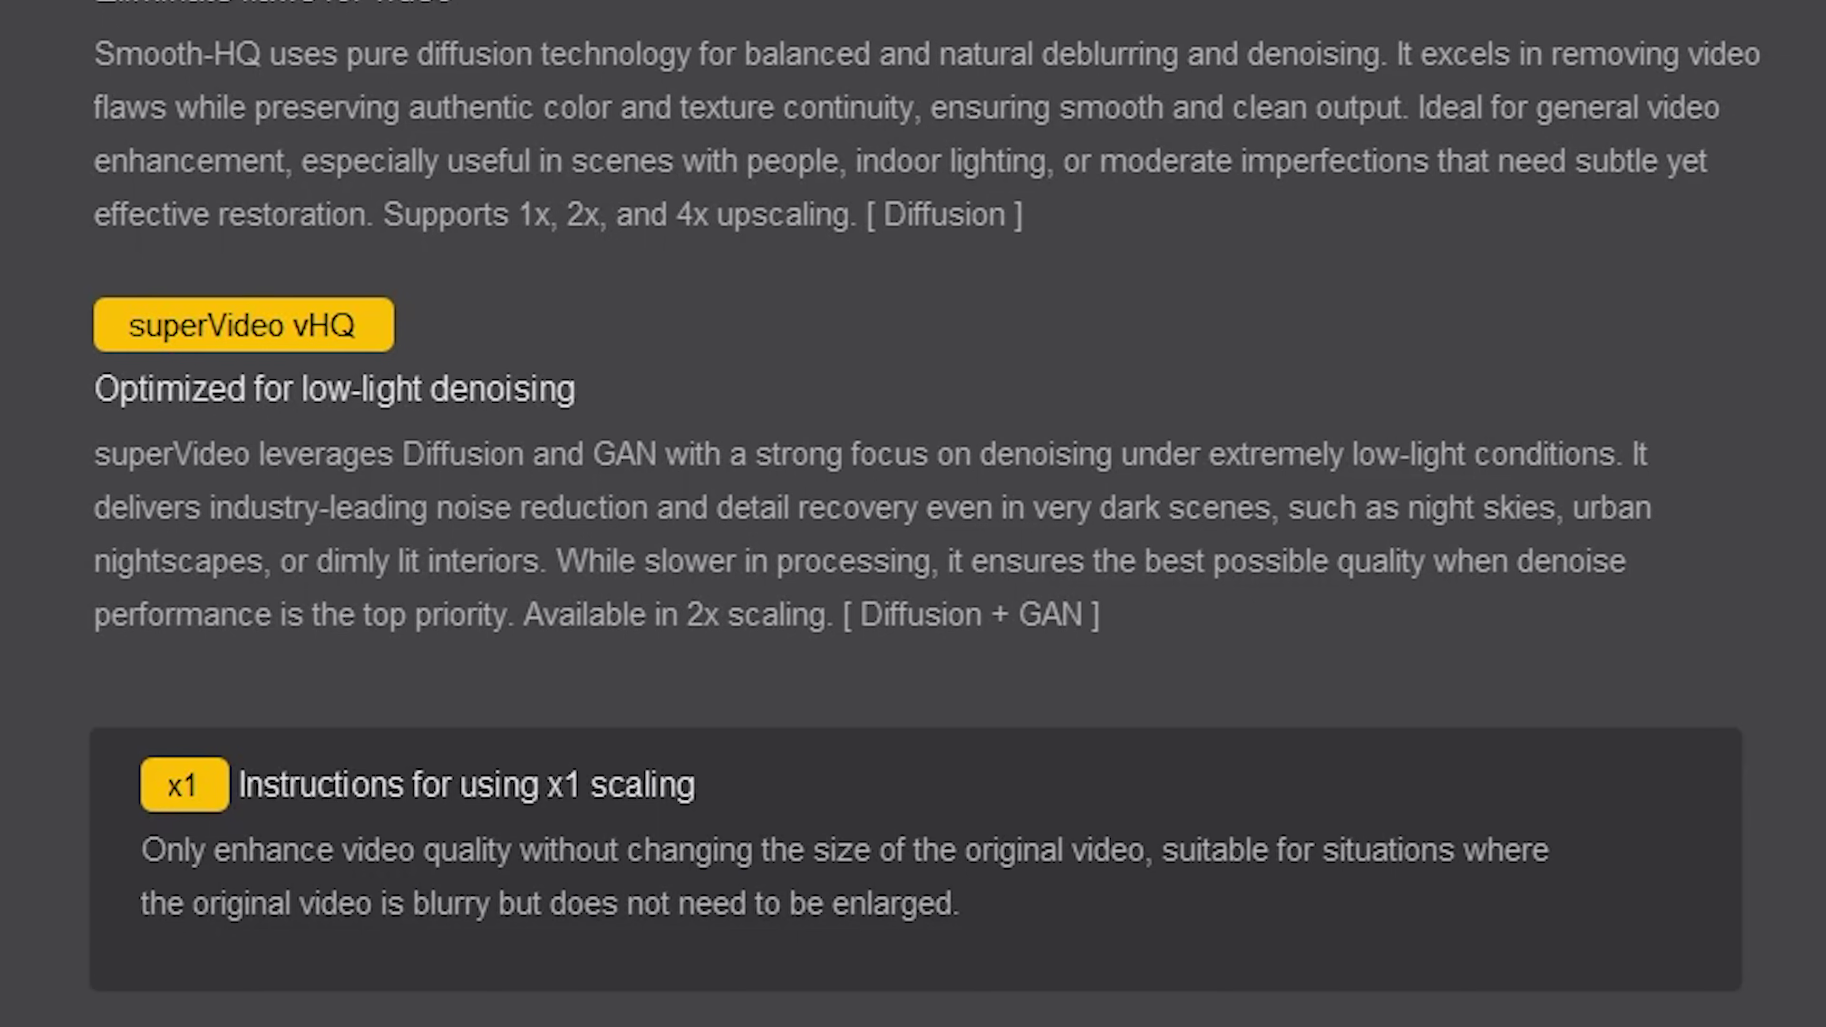
left_click_drag(1172, 332, 354, 330)
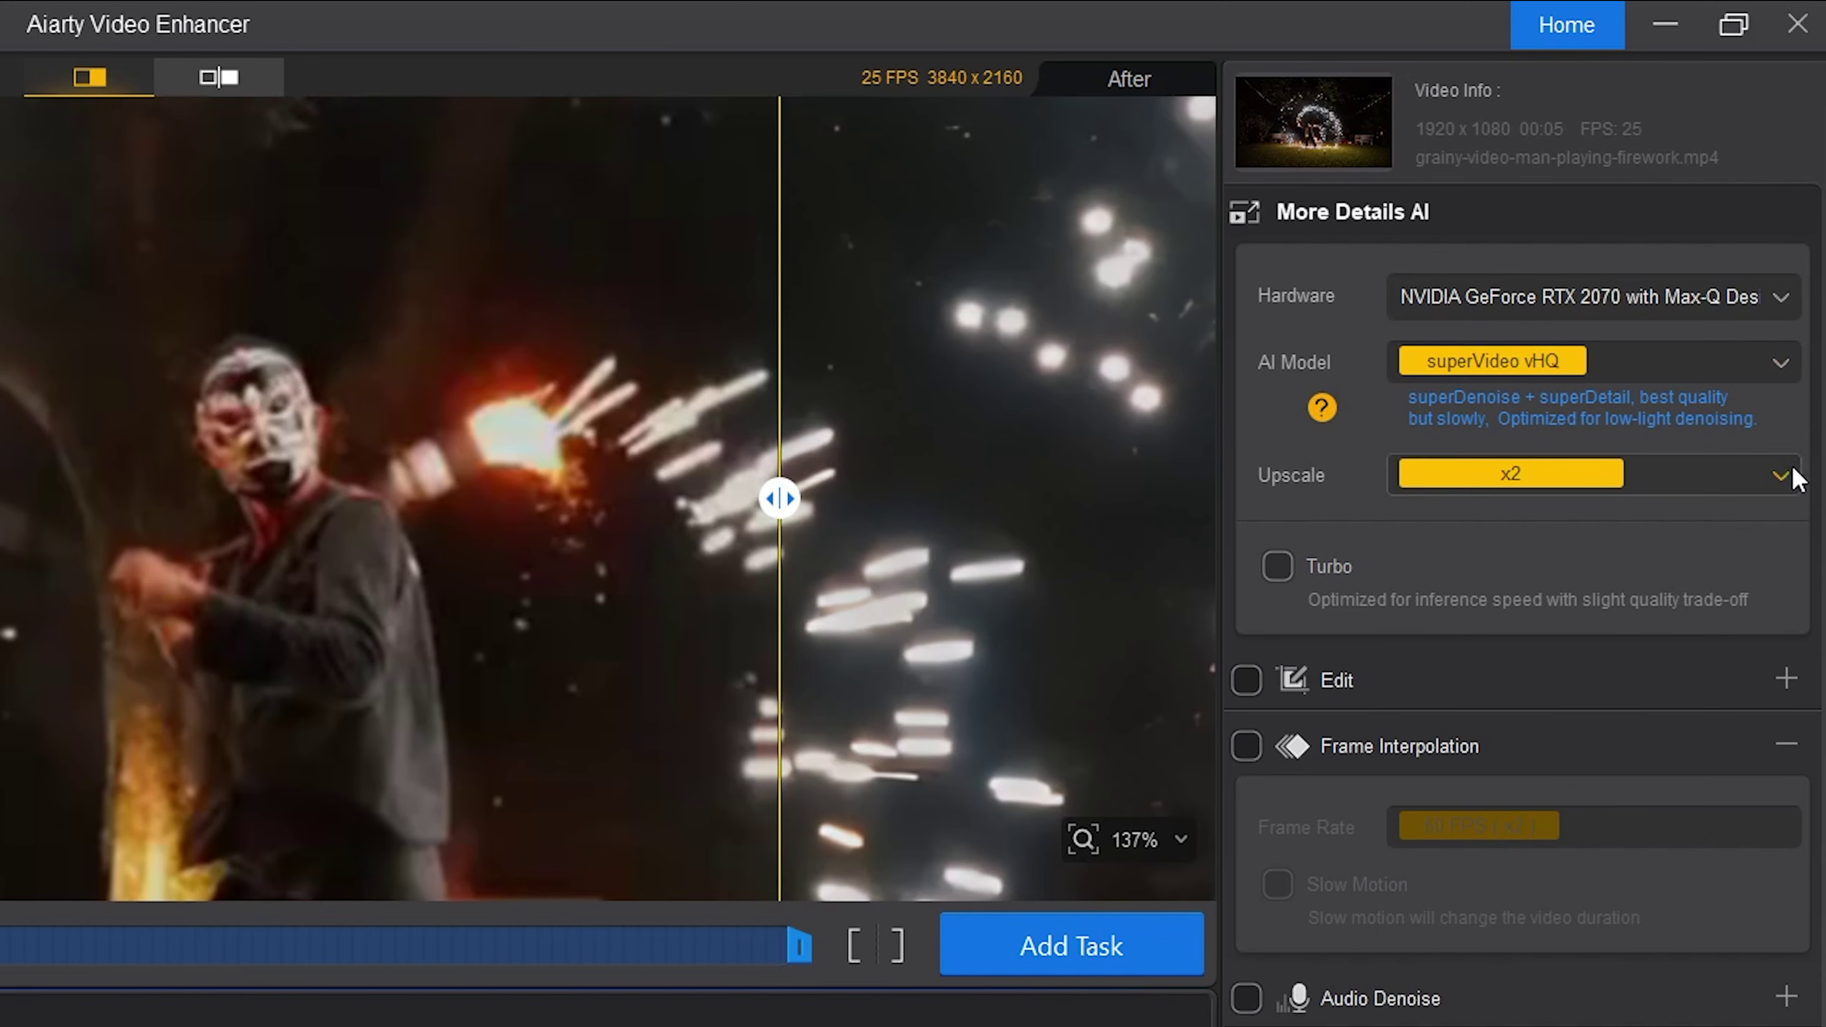
left_click(1794, 317)
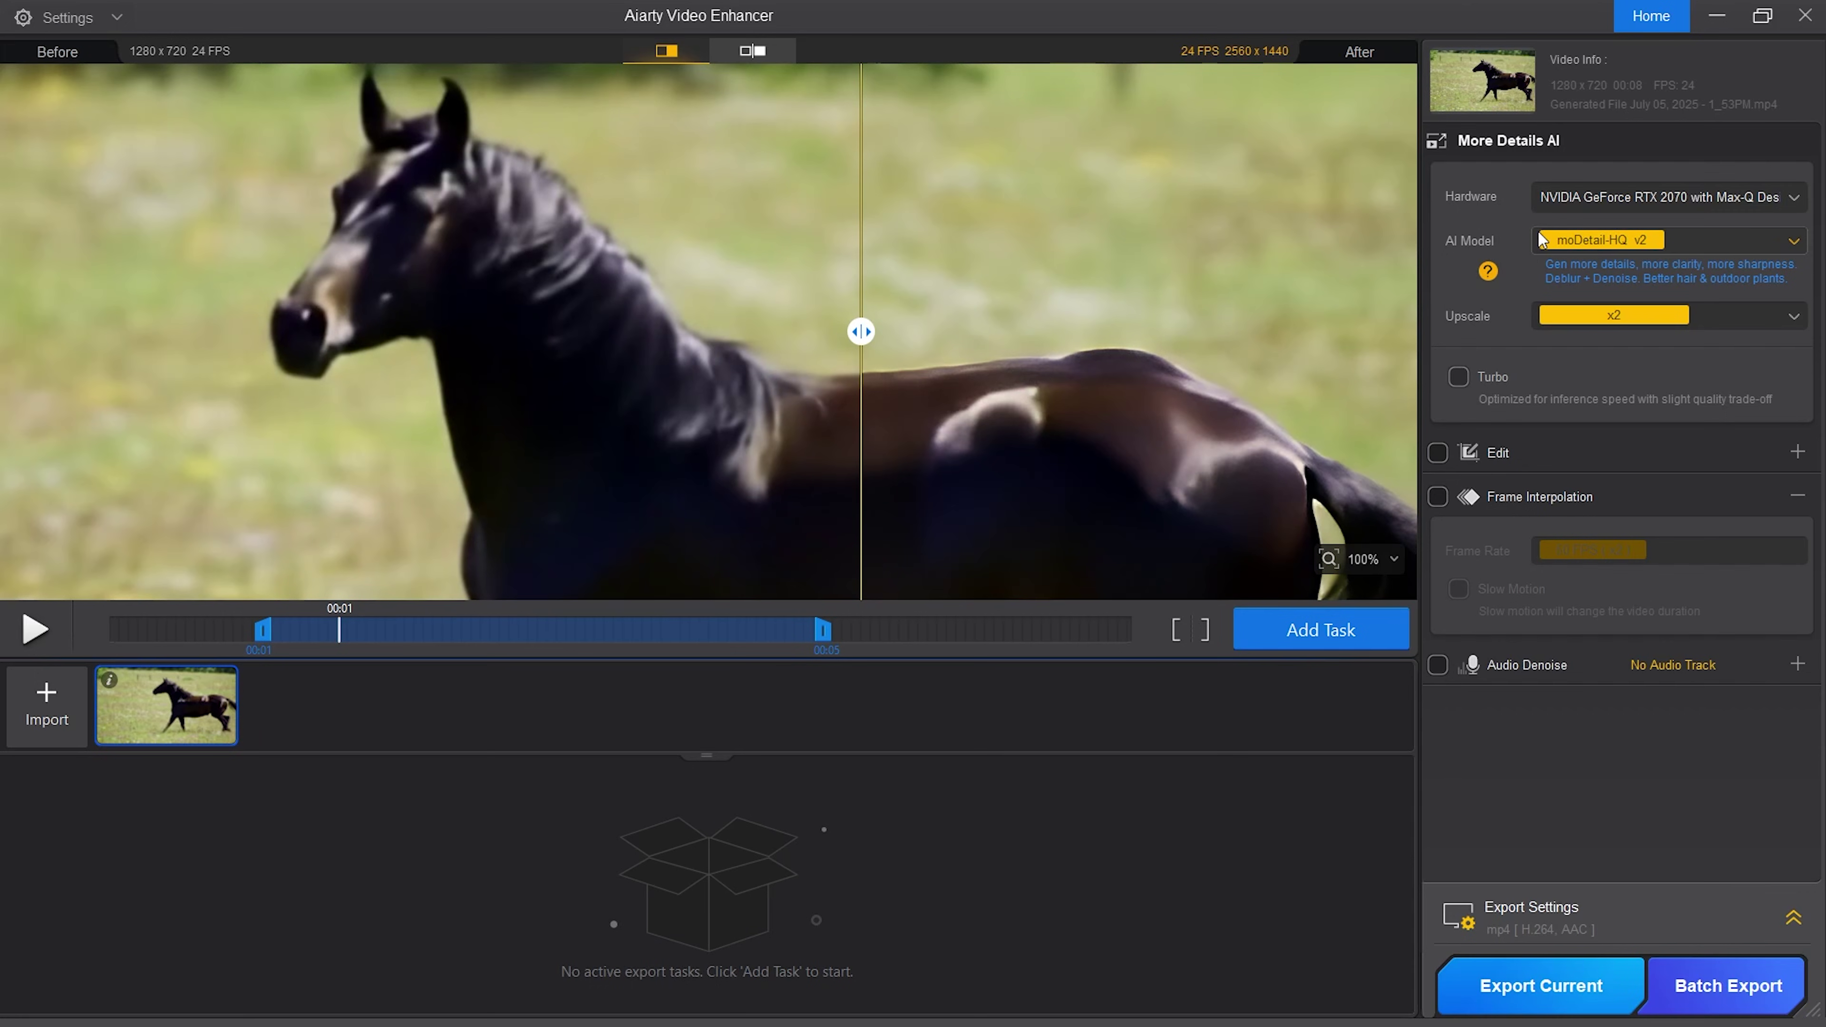
- Keep the horse clip at x2 upscale with superVideo vHQ as the AI model
left_click(1793, 317)
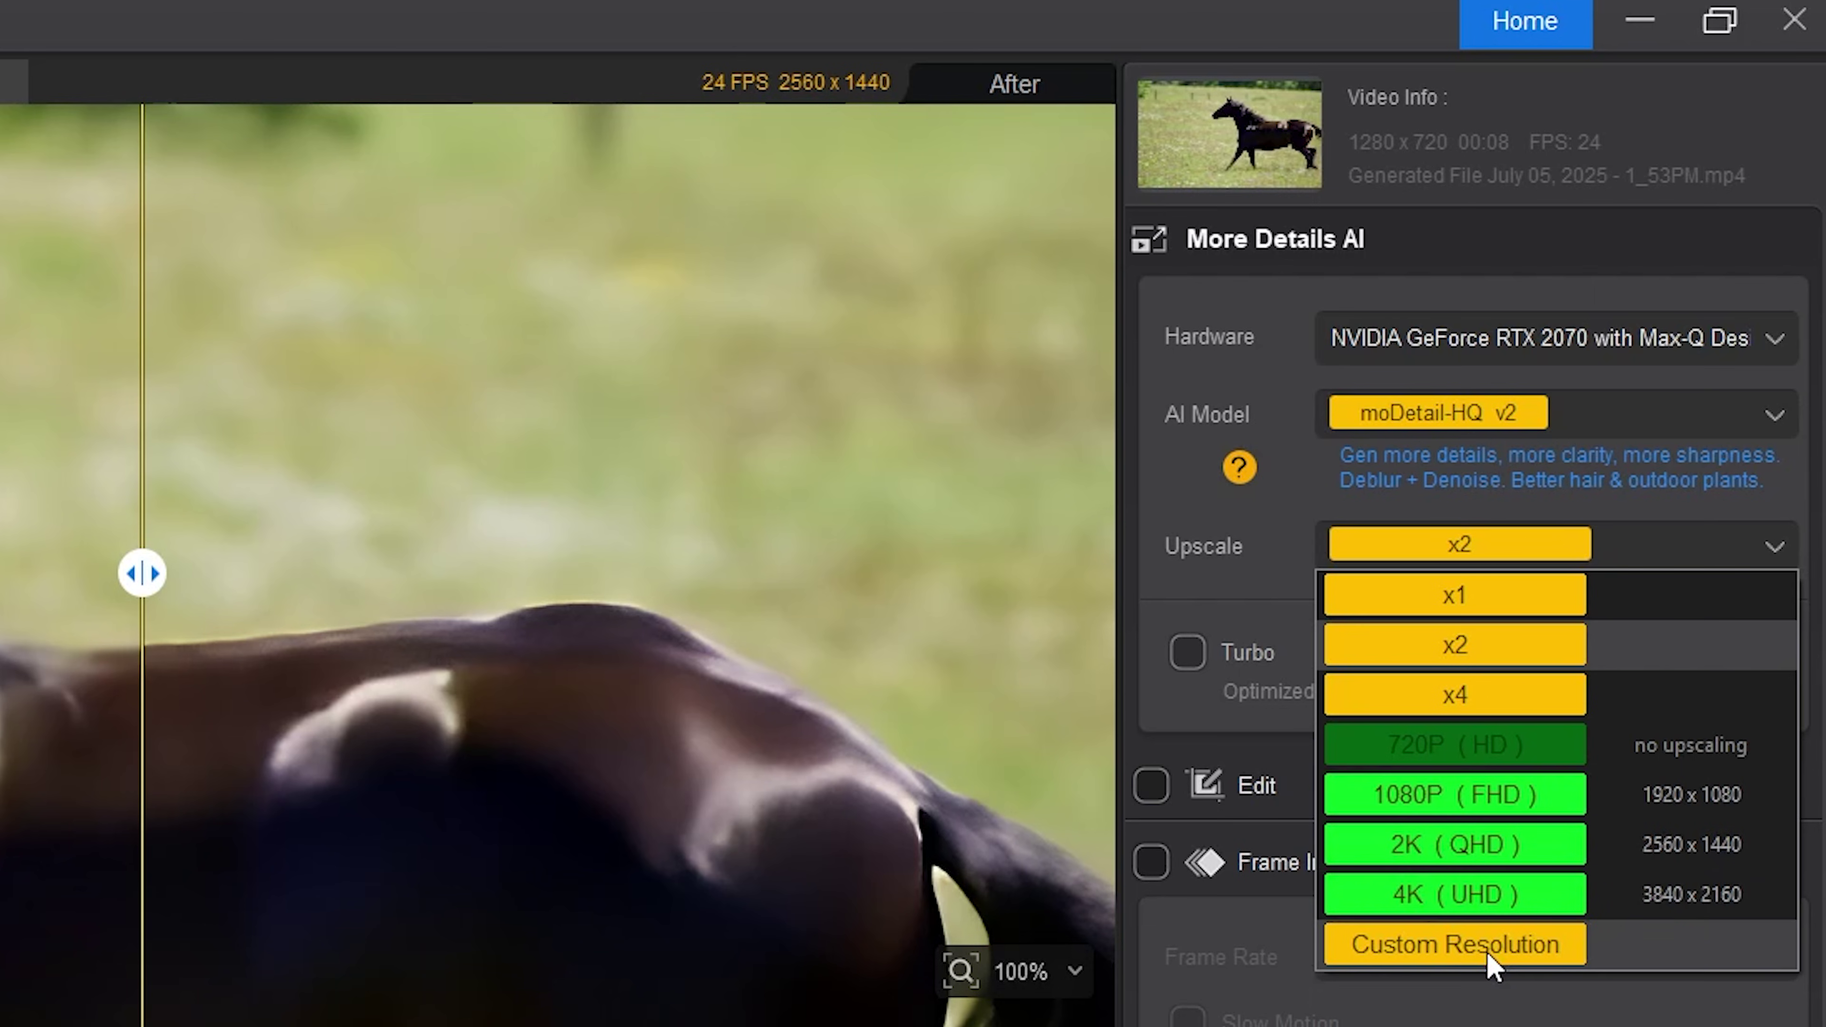
left_click(1421, 648)
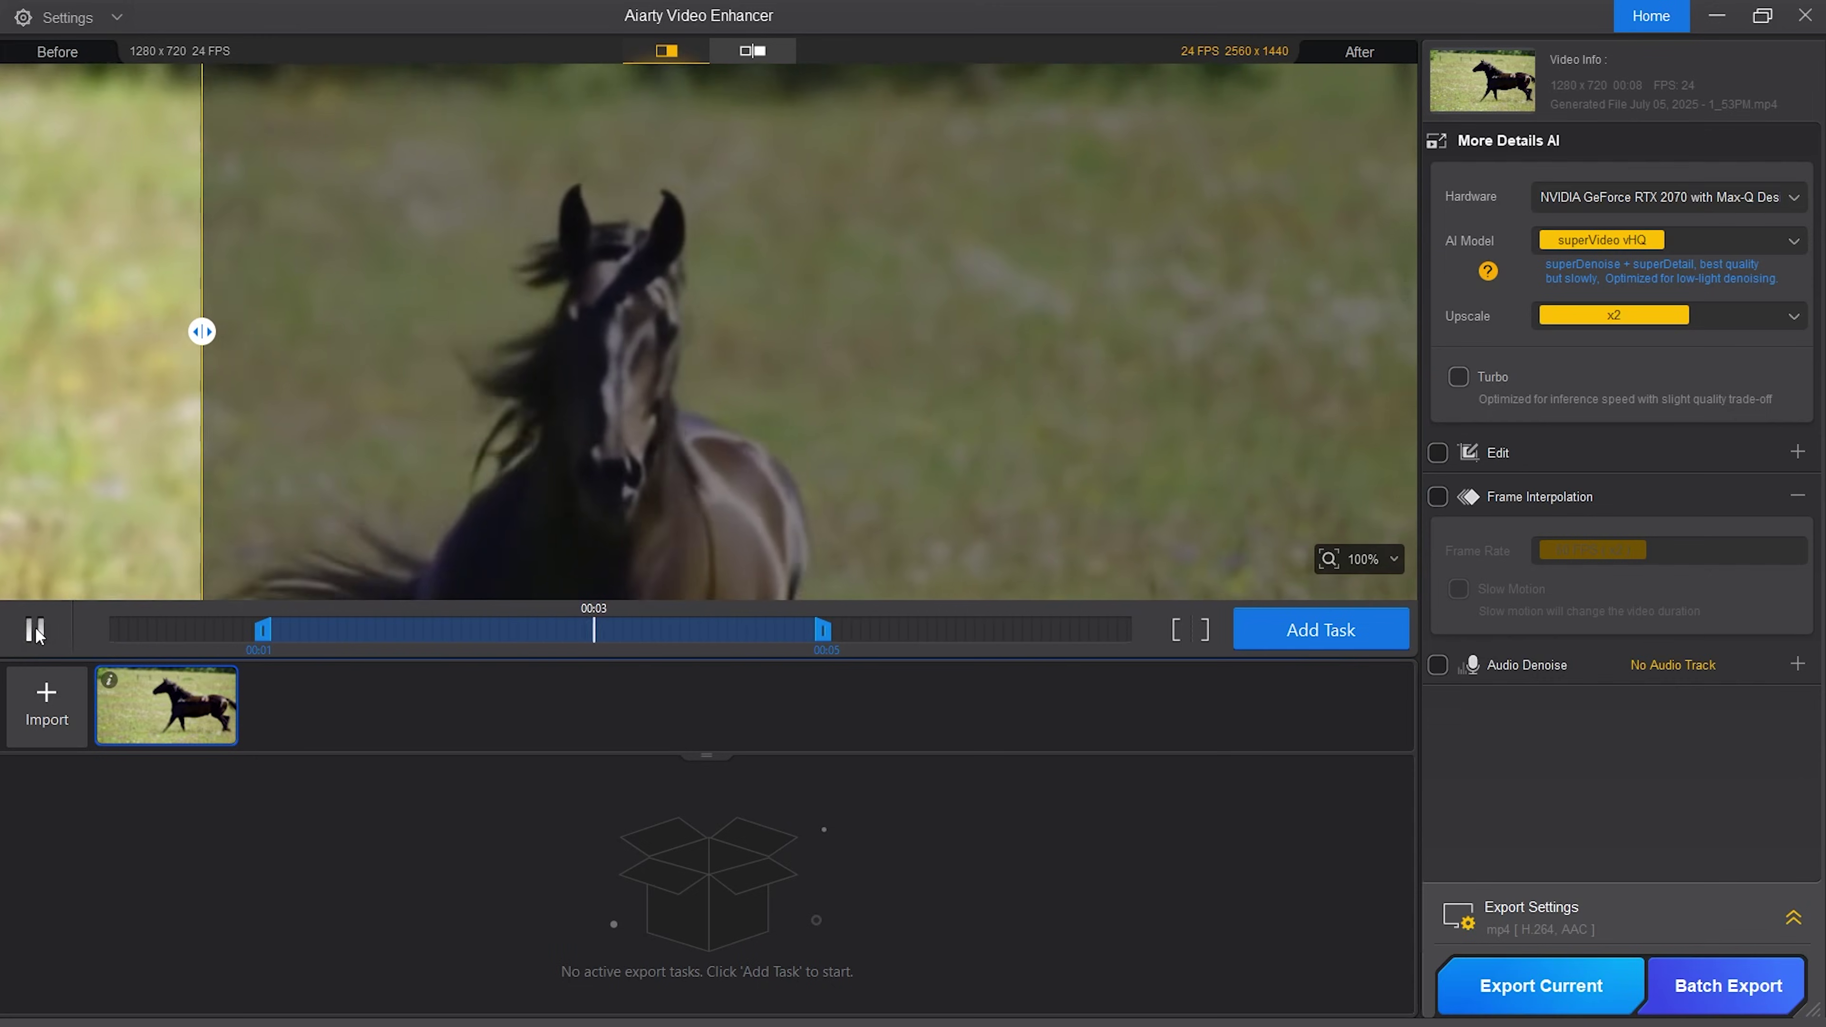
- Play the superVideo vHQ horse preview and sweep the comparison split across the enhanced horse
key("space")
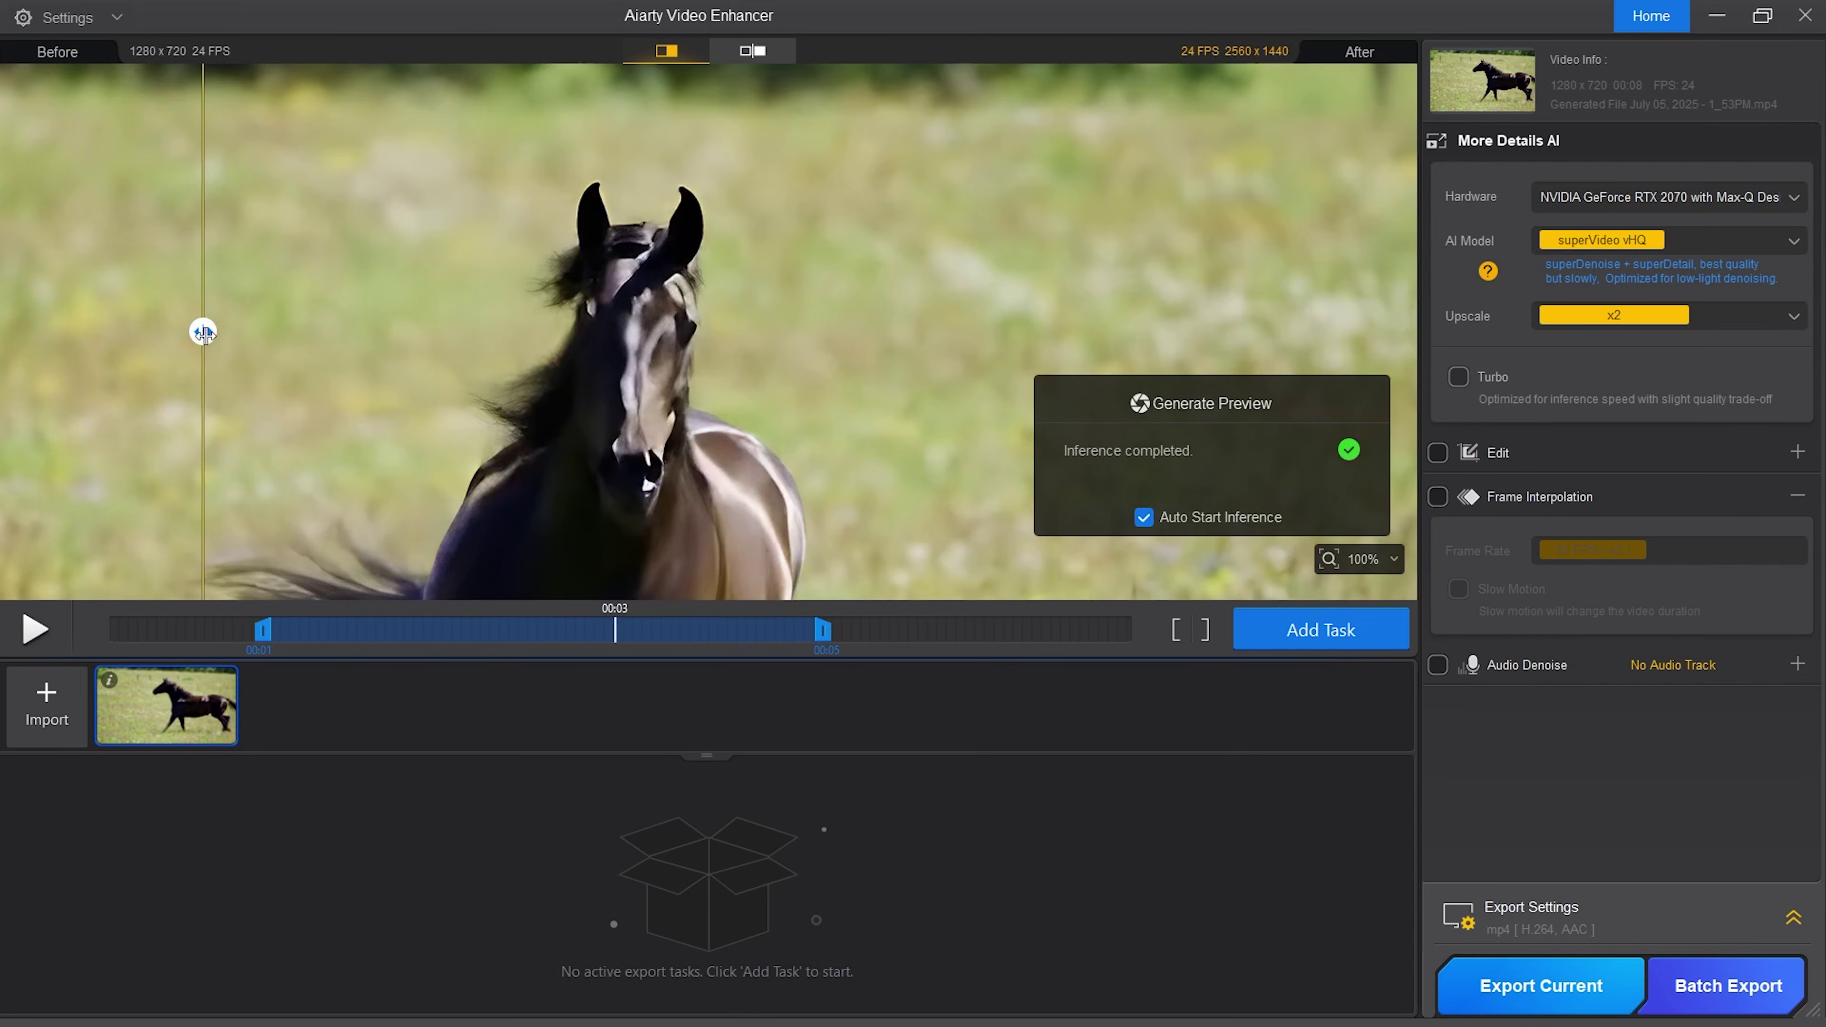
left_click_drag(205, 333, 358, 351)
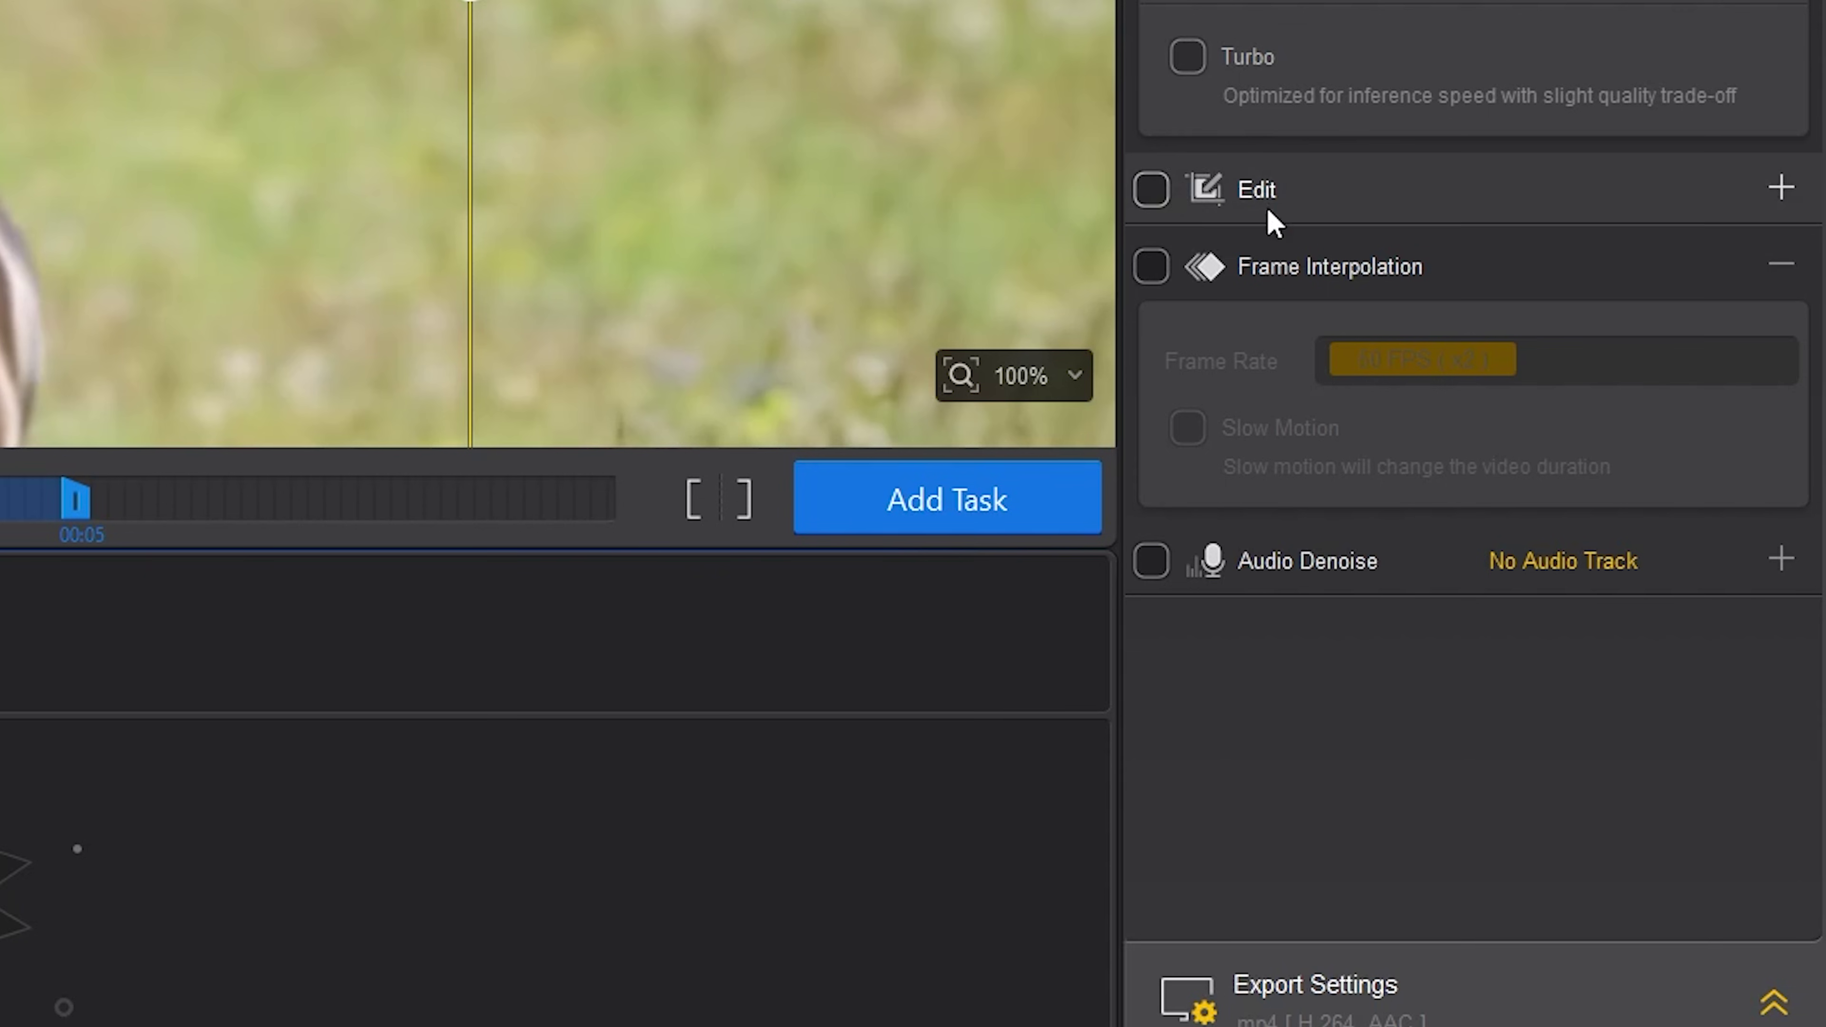
- Enable the rotate, flip and crop options and expand Audio Denoise to show its VoiceFilter v3.0 settings
left_click(1506, 451)
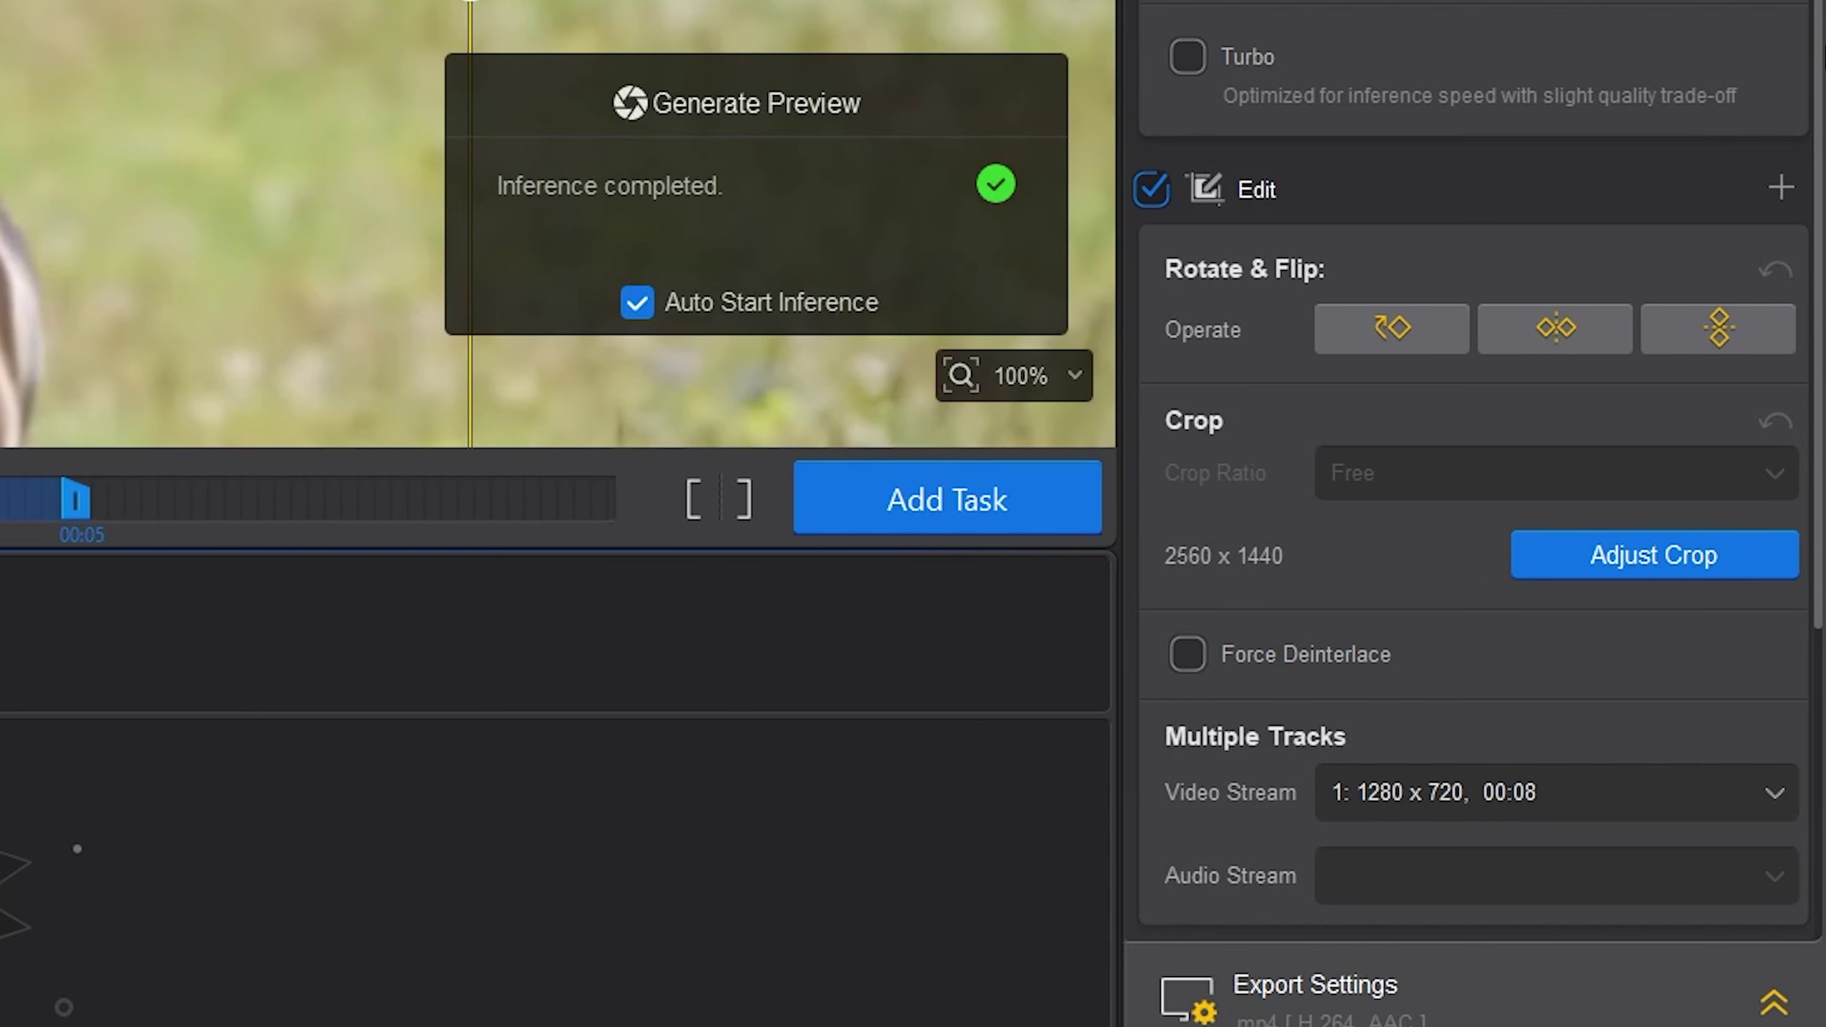
scroll(1495, 2, "down", 5)
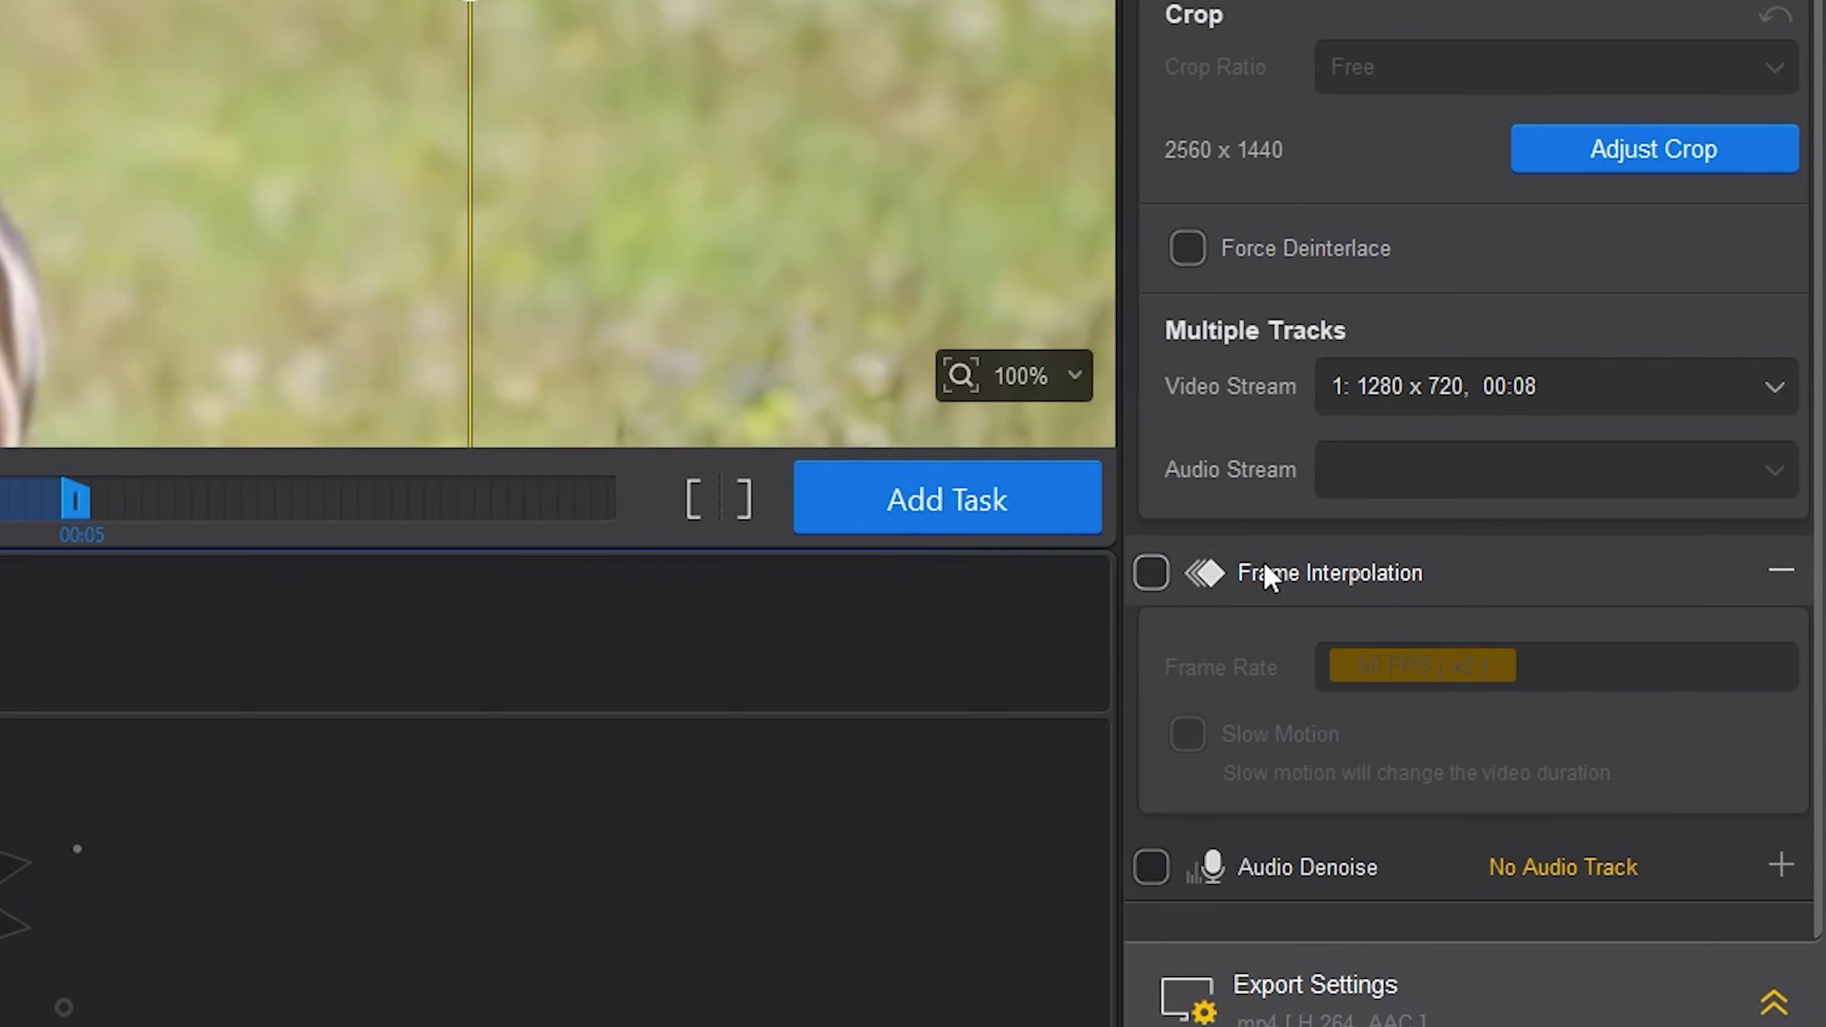
scroll(1269, 575, "down", 3)
left_click(1297, 608)
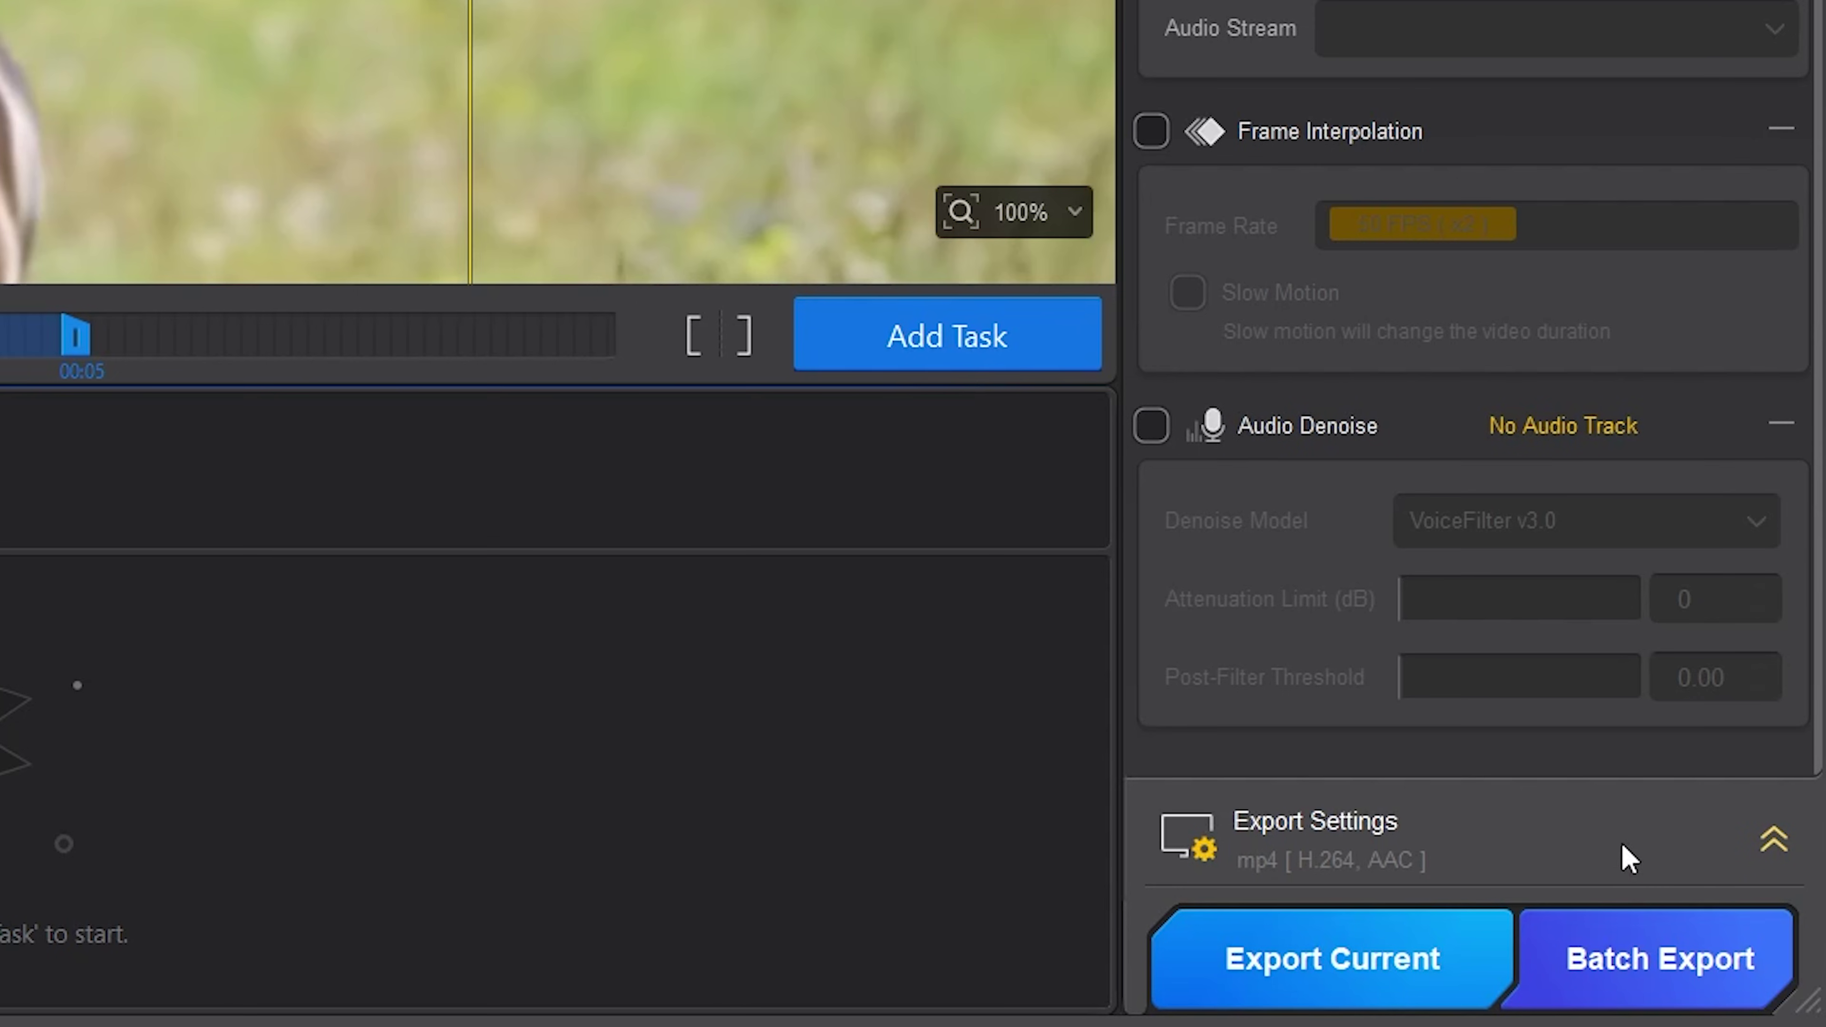
- Reveal the mp4/H.264/AAC export settings and browse for an output folder
left_click(1772, 839)
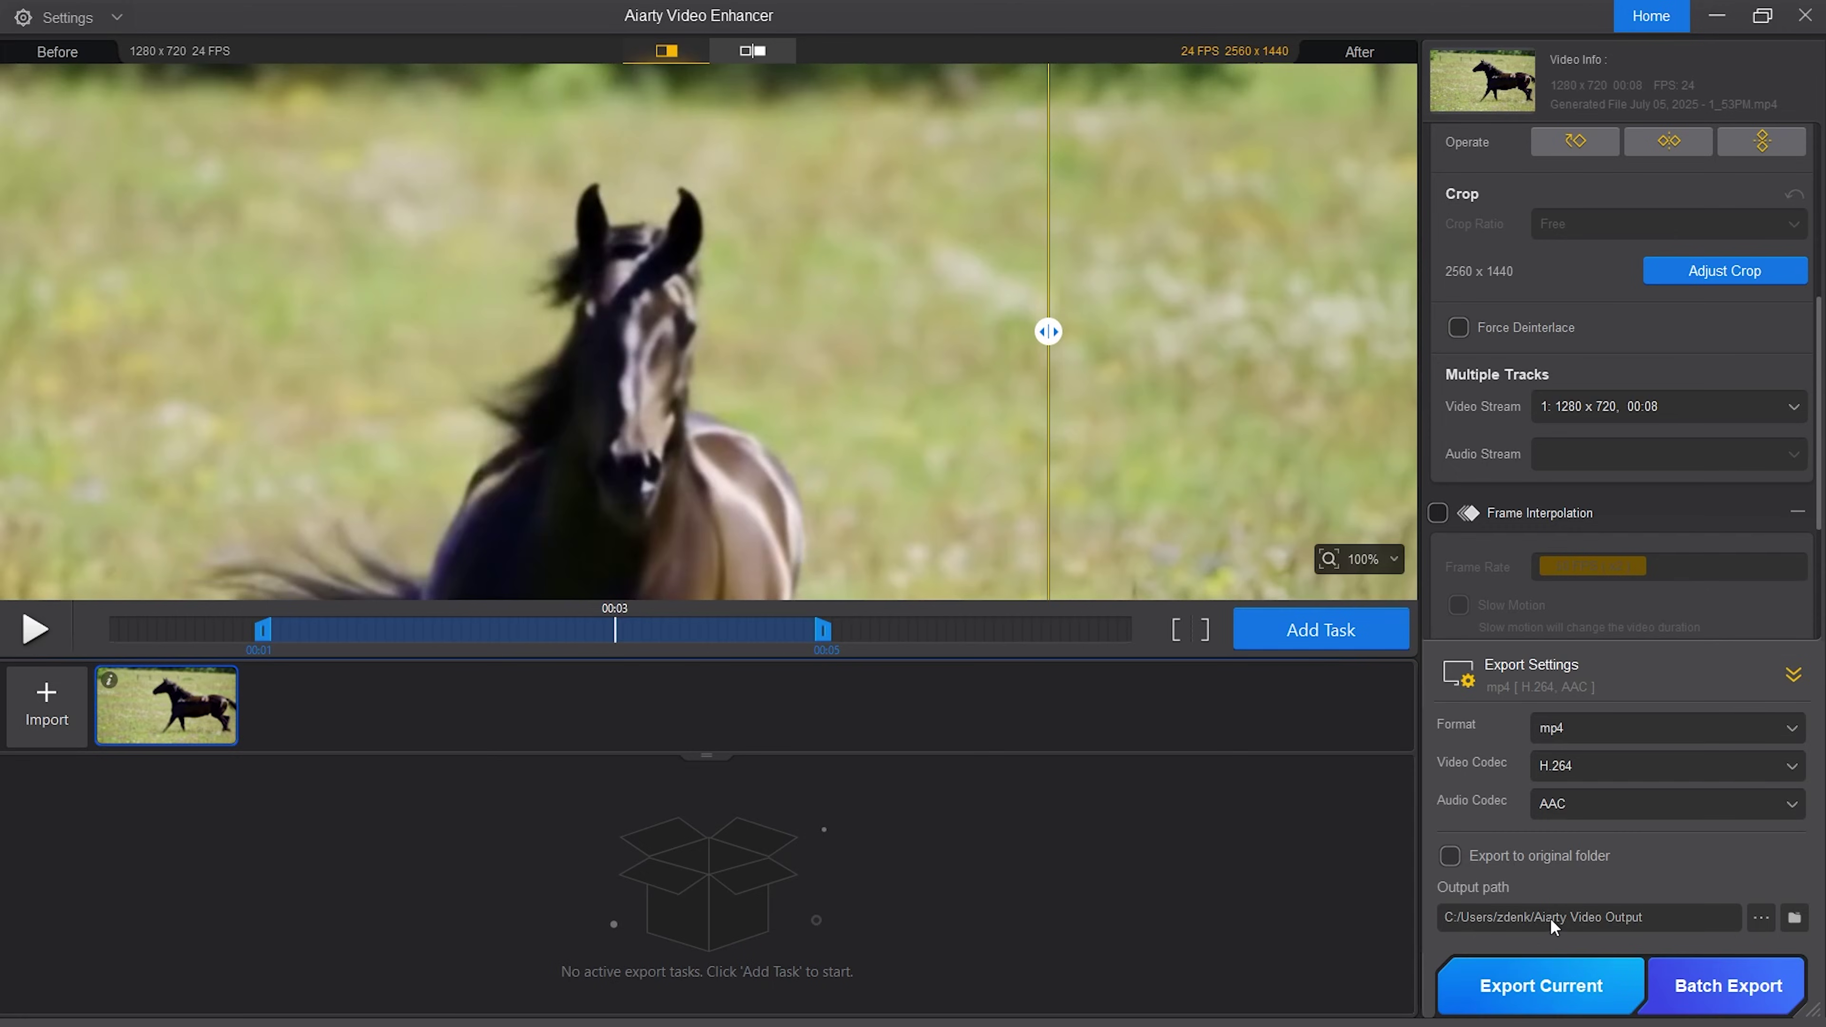
left_click(1761, 919)
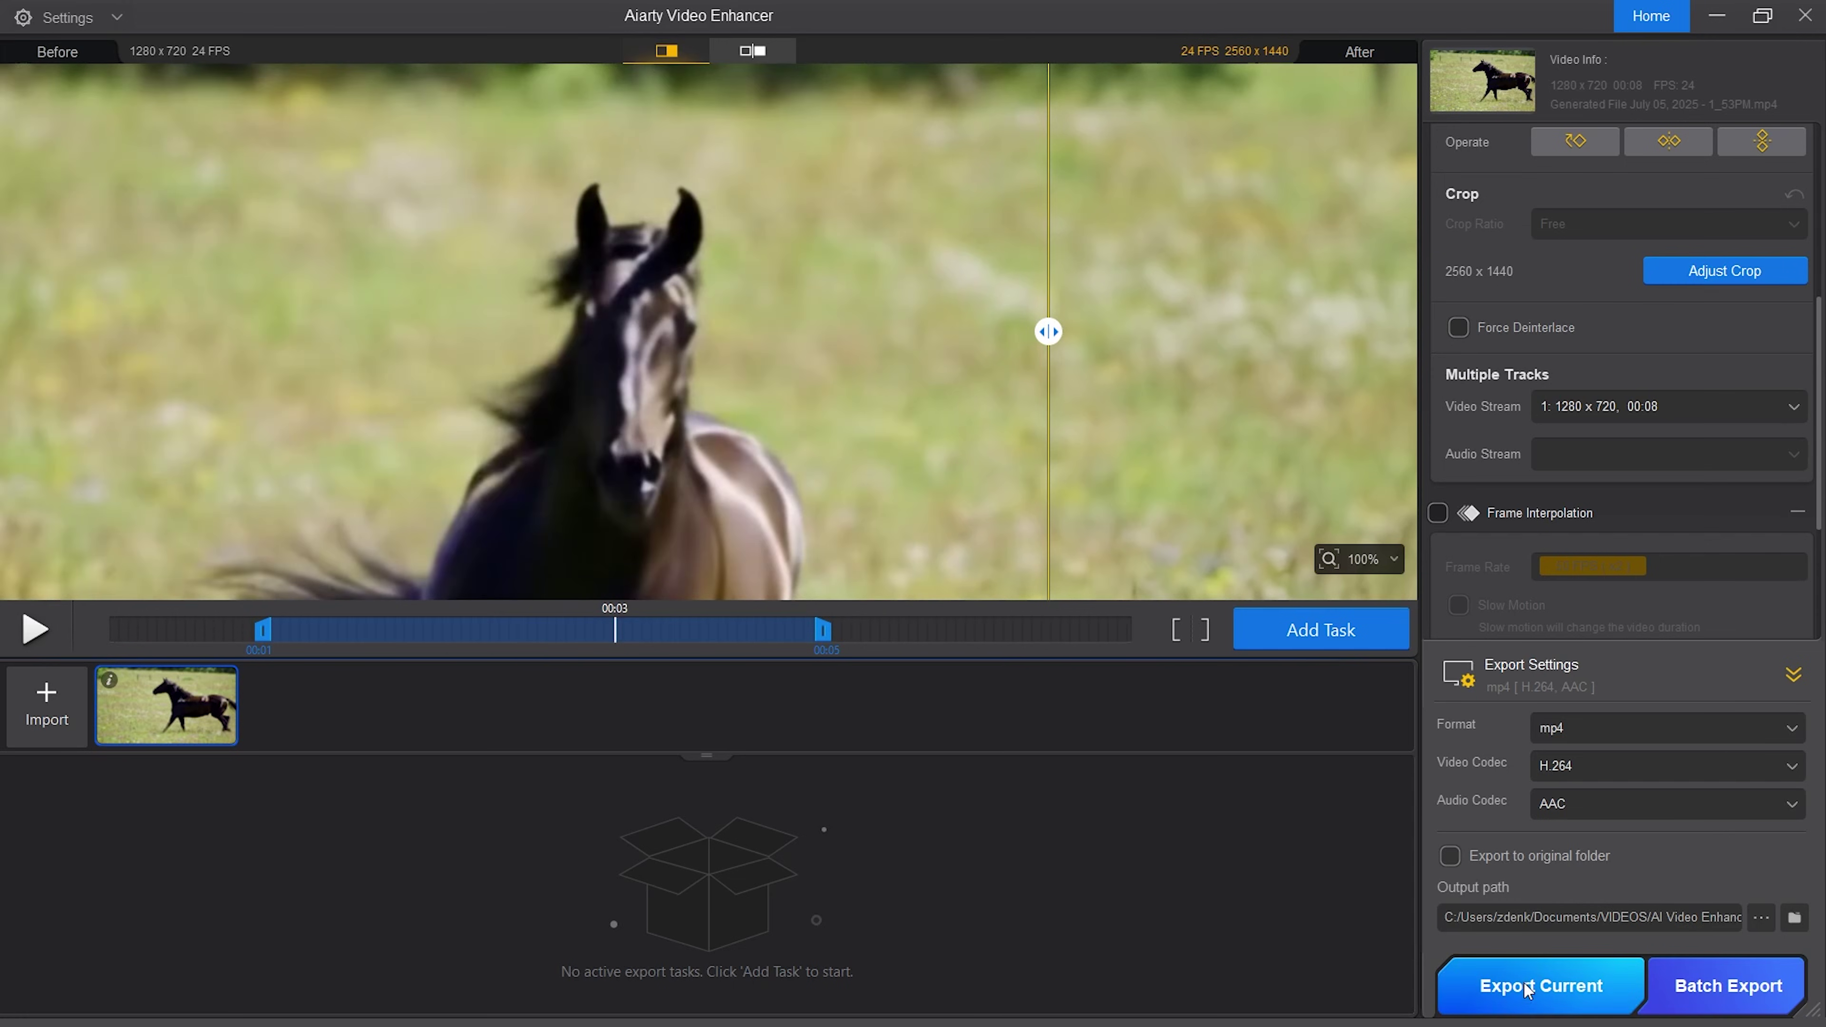
- Start exporting the x2-enhanced horse clip
left_click(1528, 990)
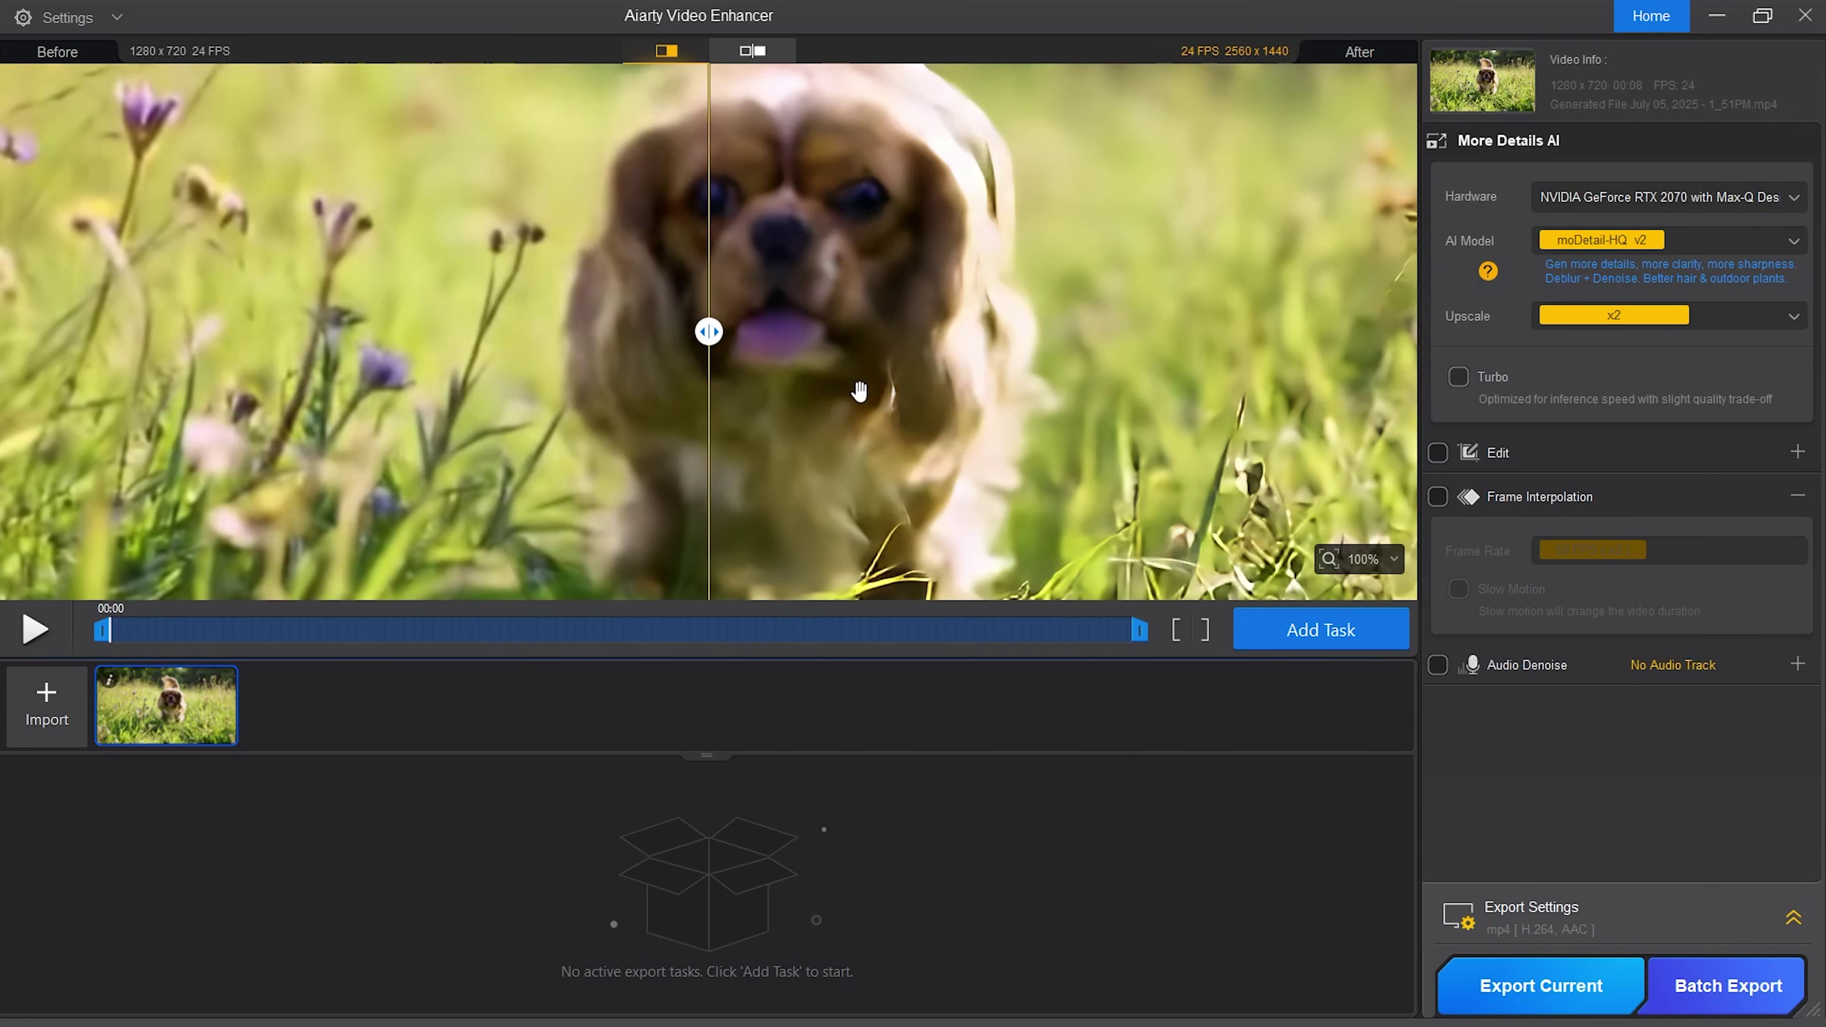
left_click_drag(712, 335, 1178, 334)
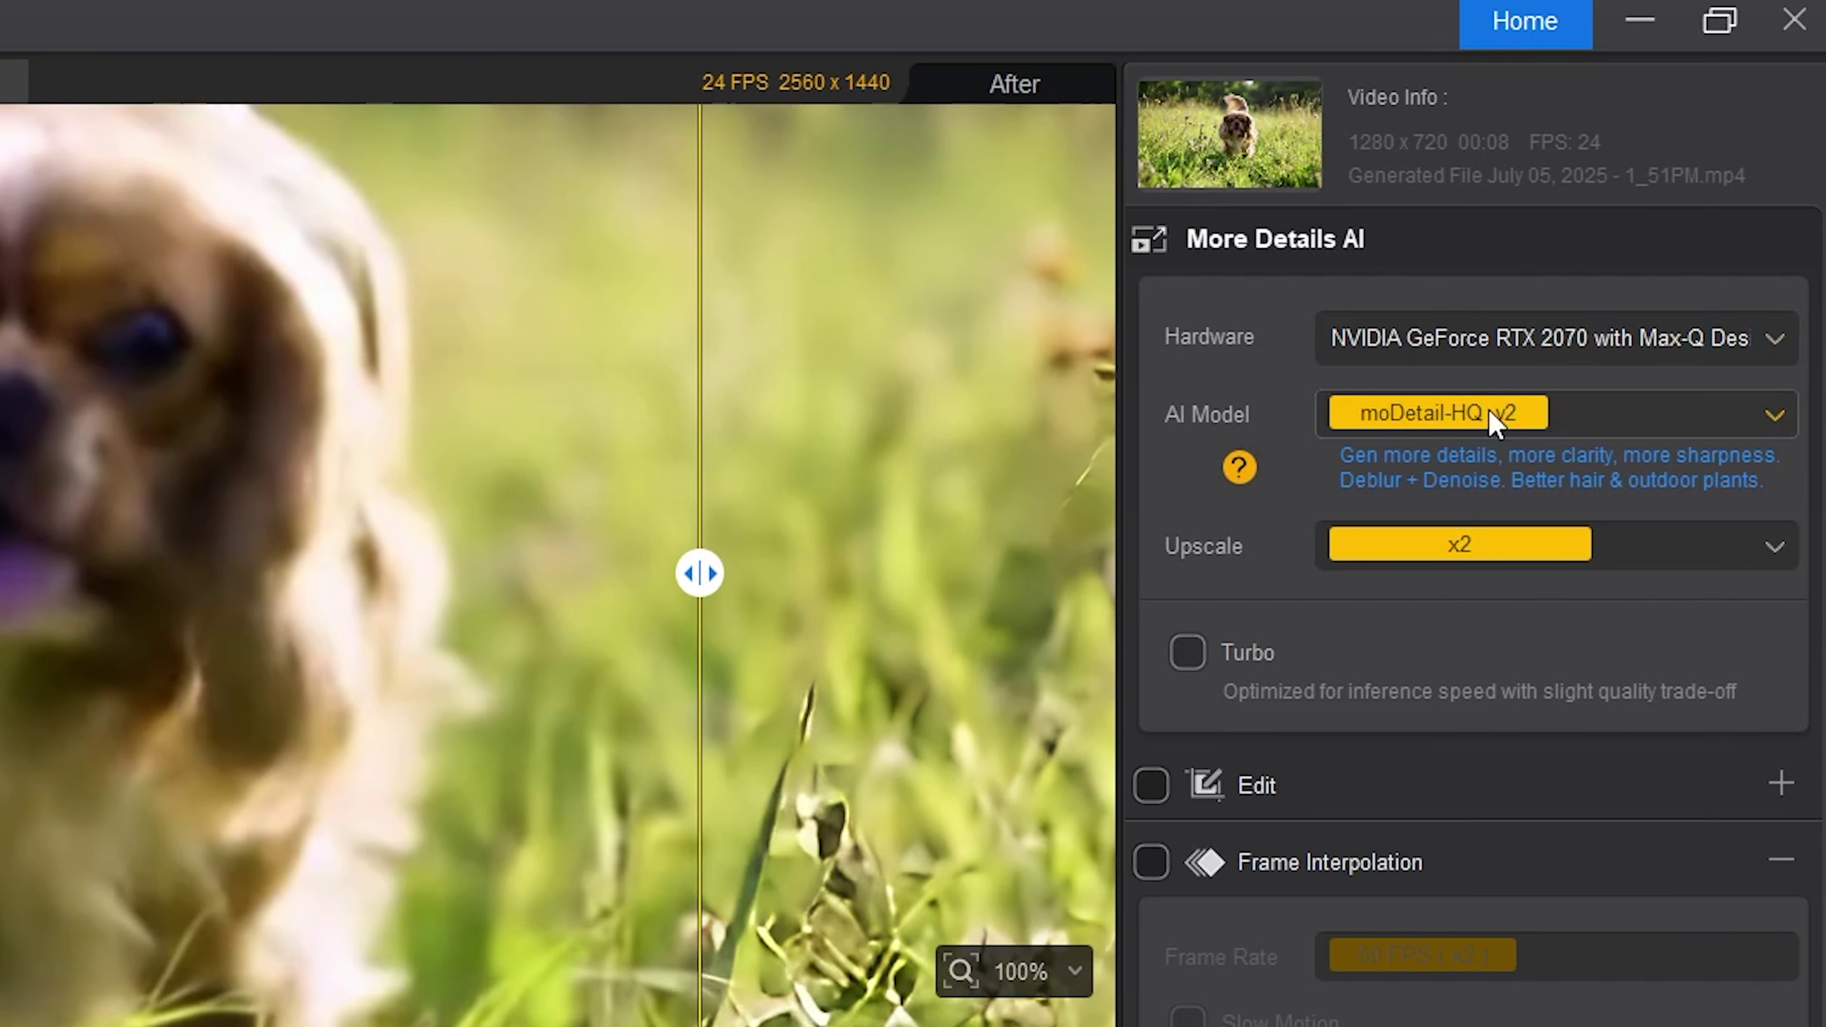
- Set the spaniel clip's AI model to Smooth-HQ v2 and compare its 2560x1440 enhanced preview
left_click(1637, 240)
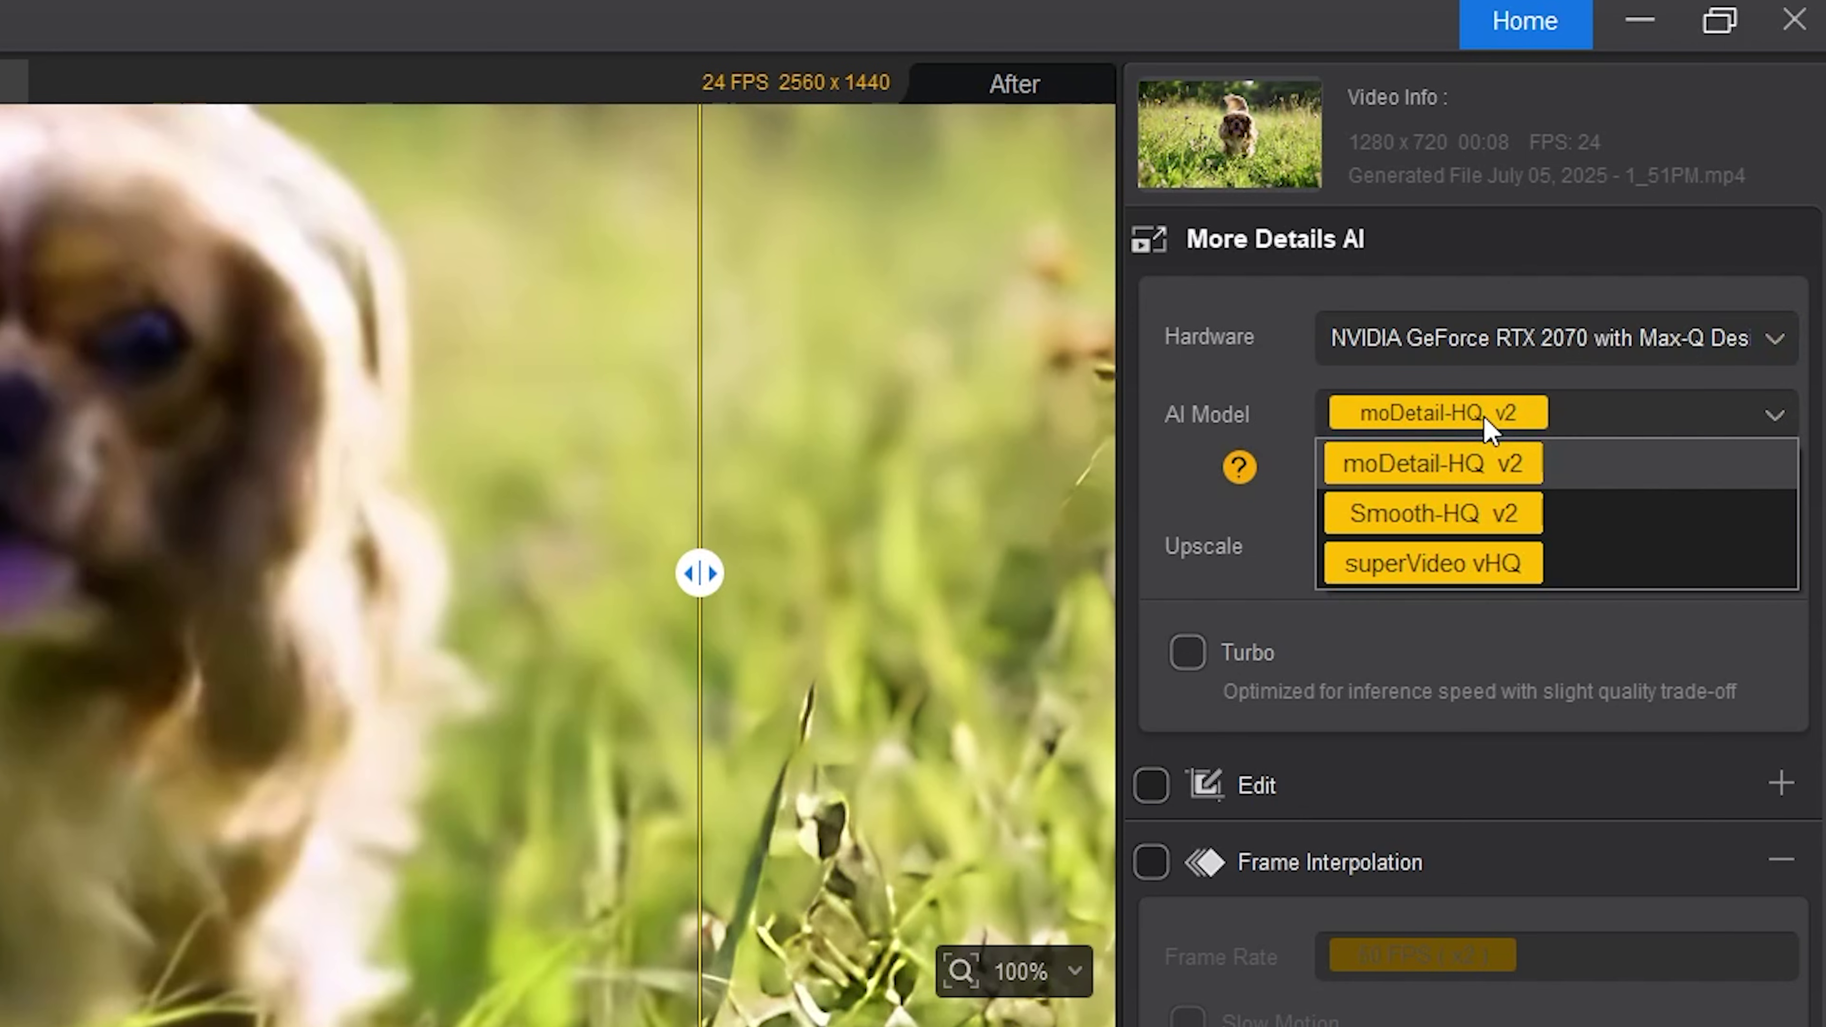
left_click(1440, 516)
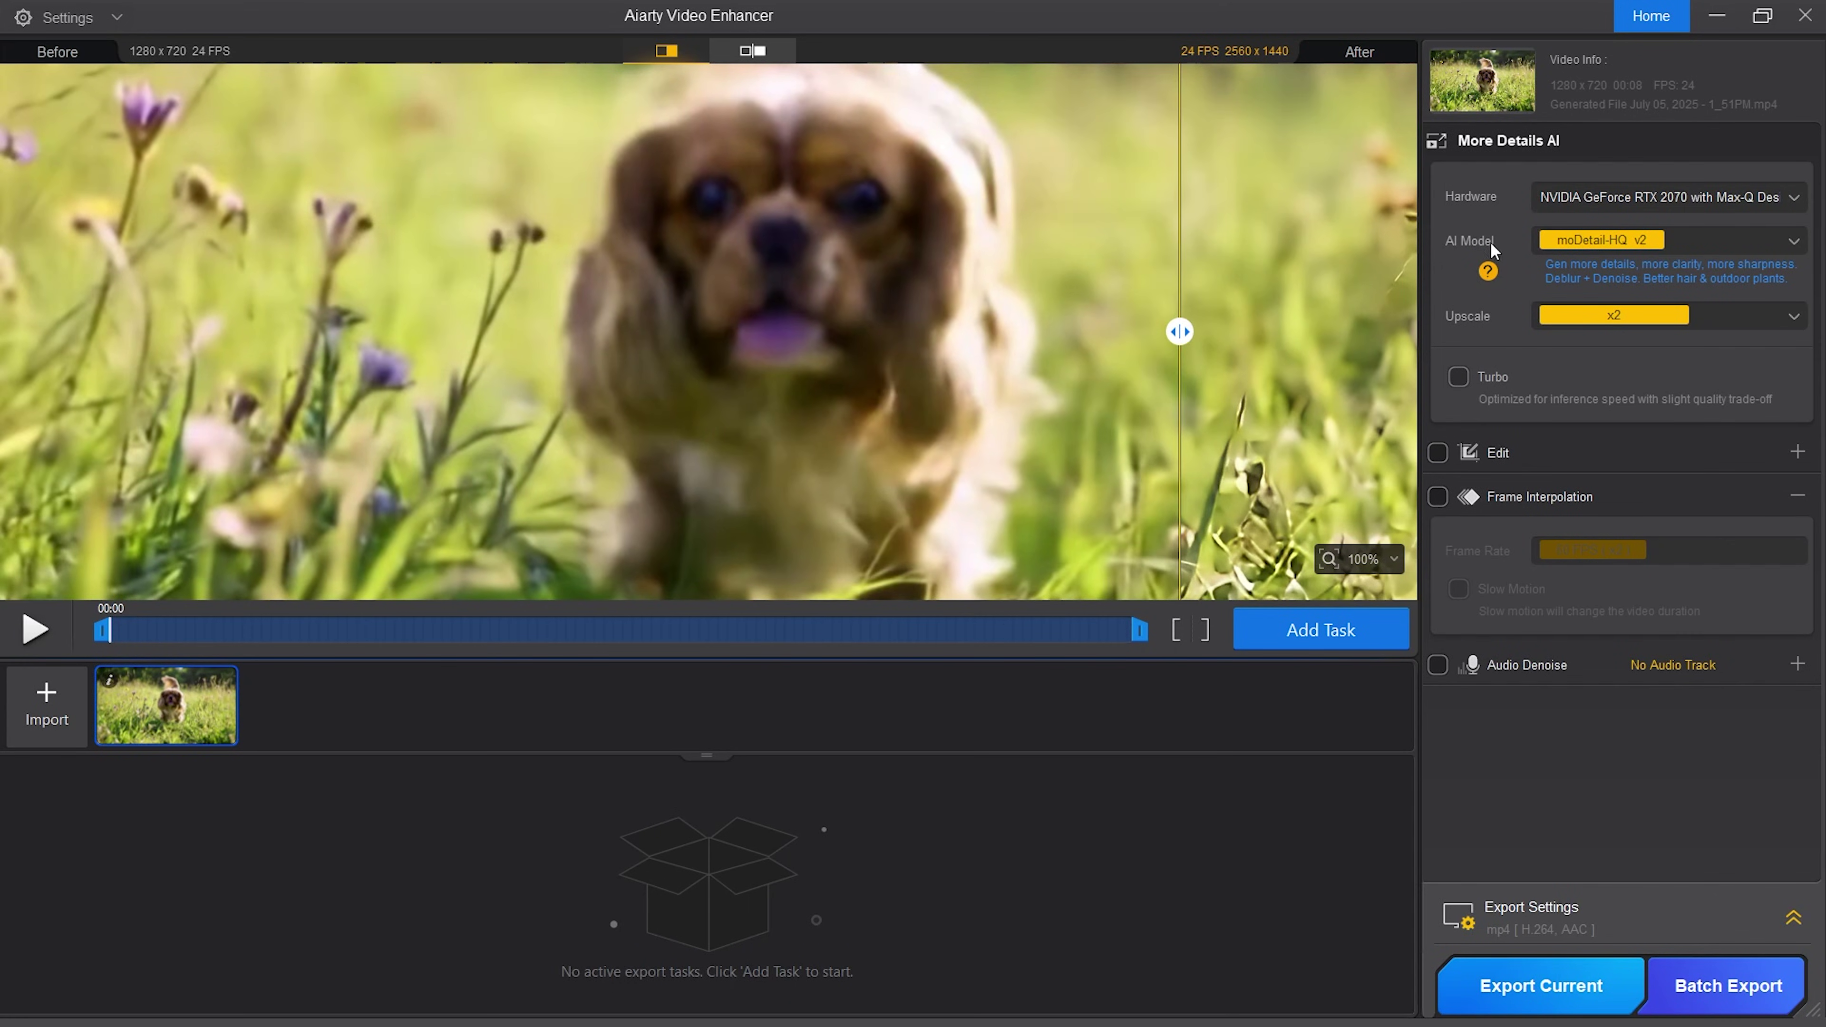
left_click(1628, 243)
left_click(1604, 303)
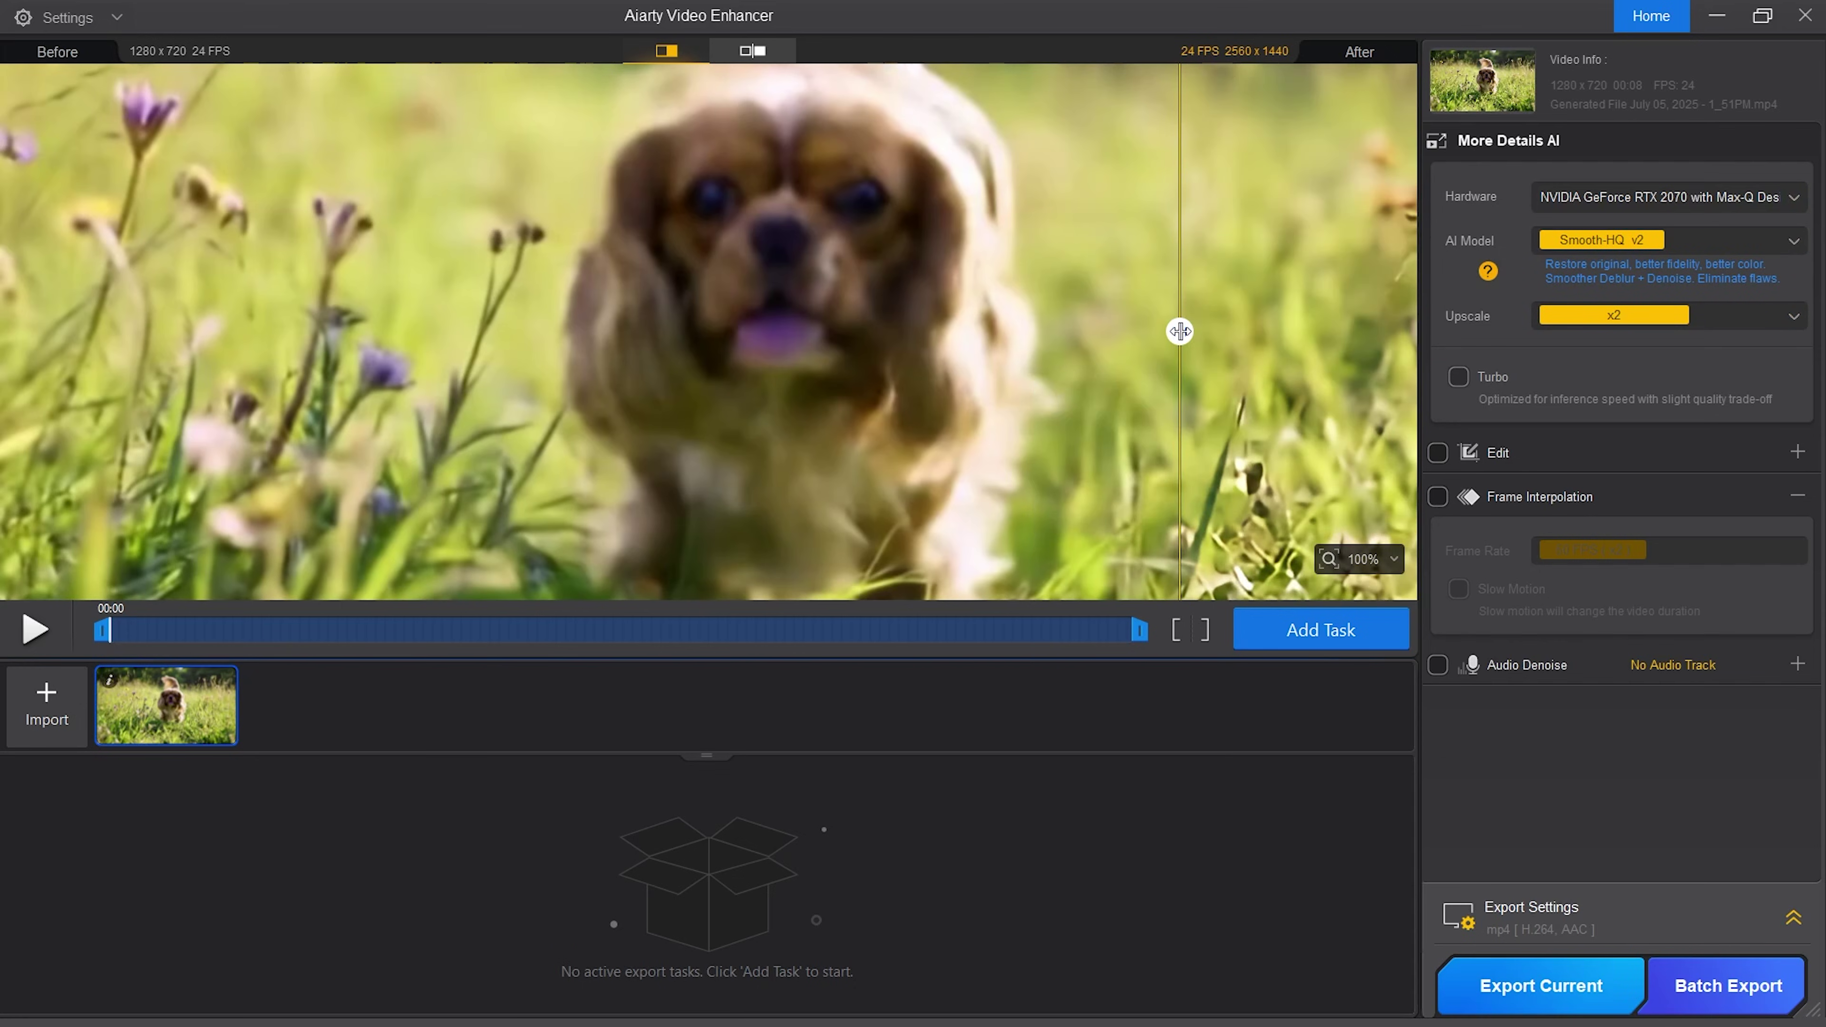
left_click_drag(1180, 331, 324, 494)
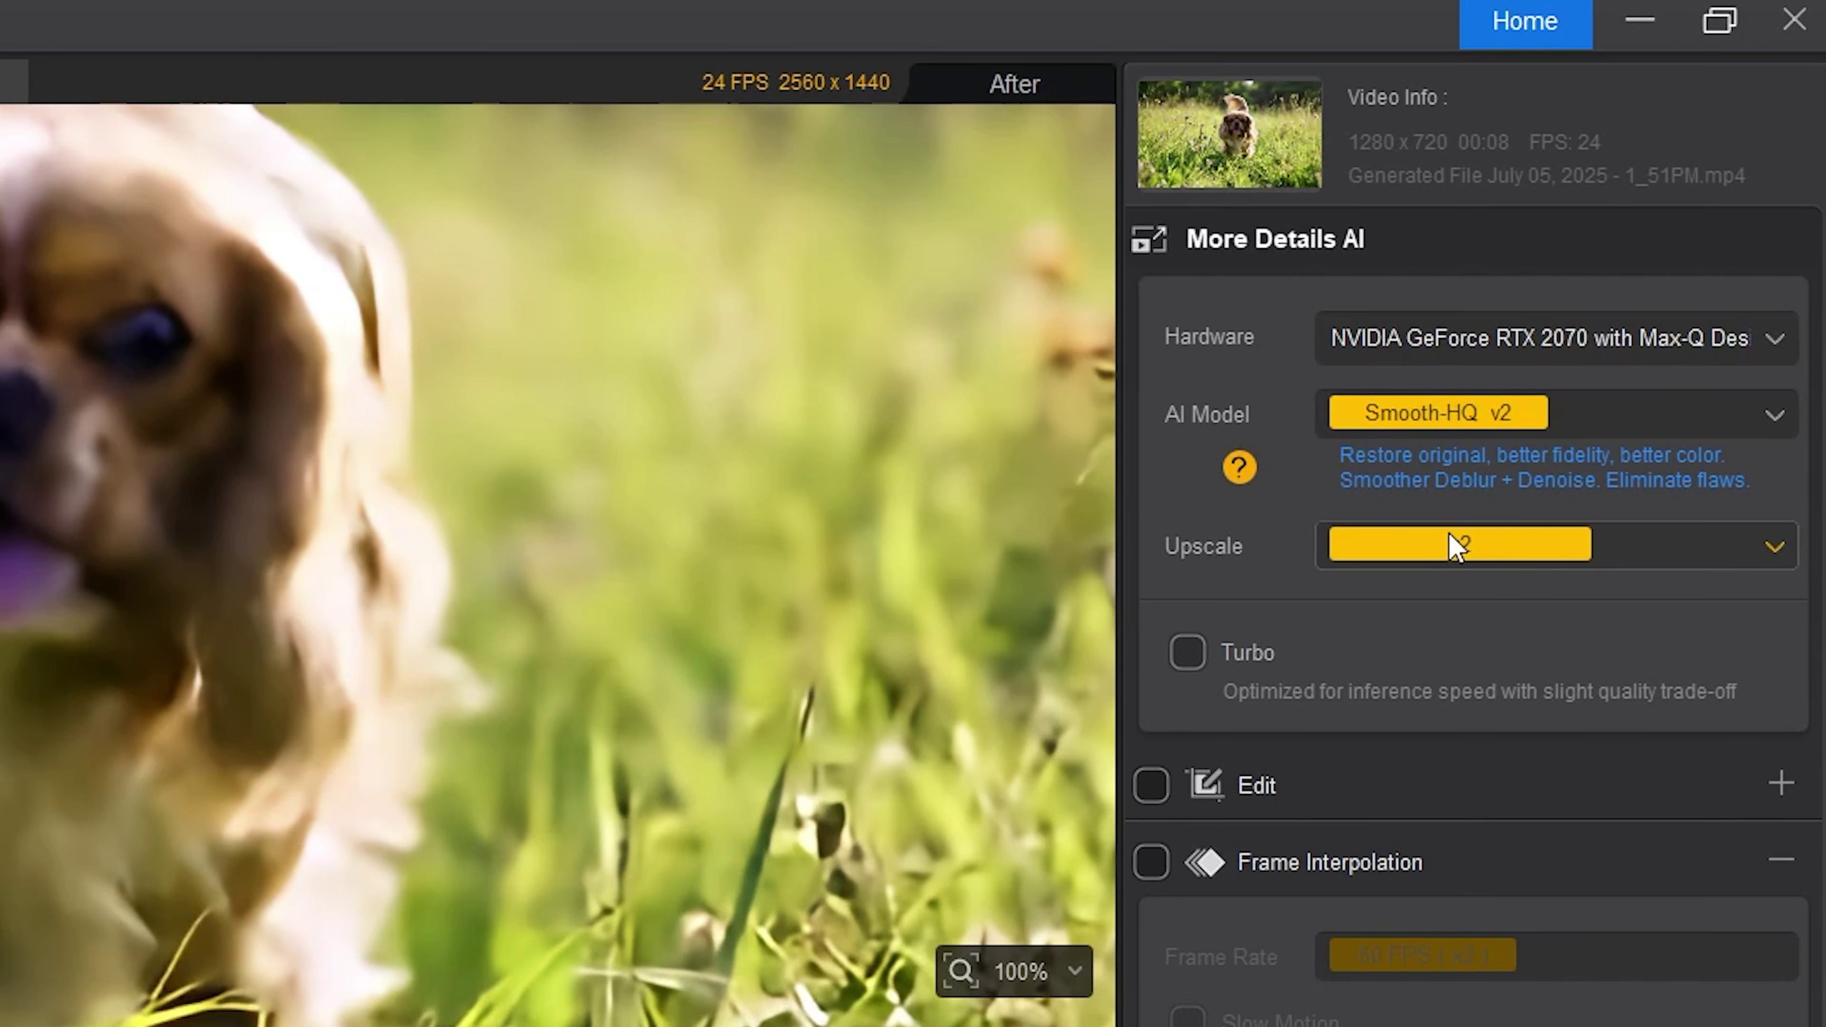
- Enable frame interpolation at 60 FPS for the spaniel clip and export it
left_click(1256, 867)
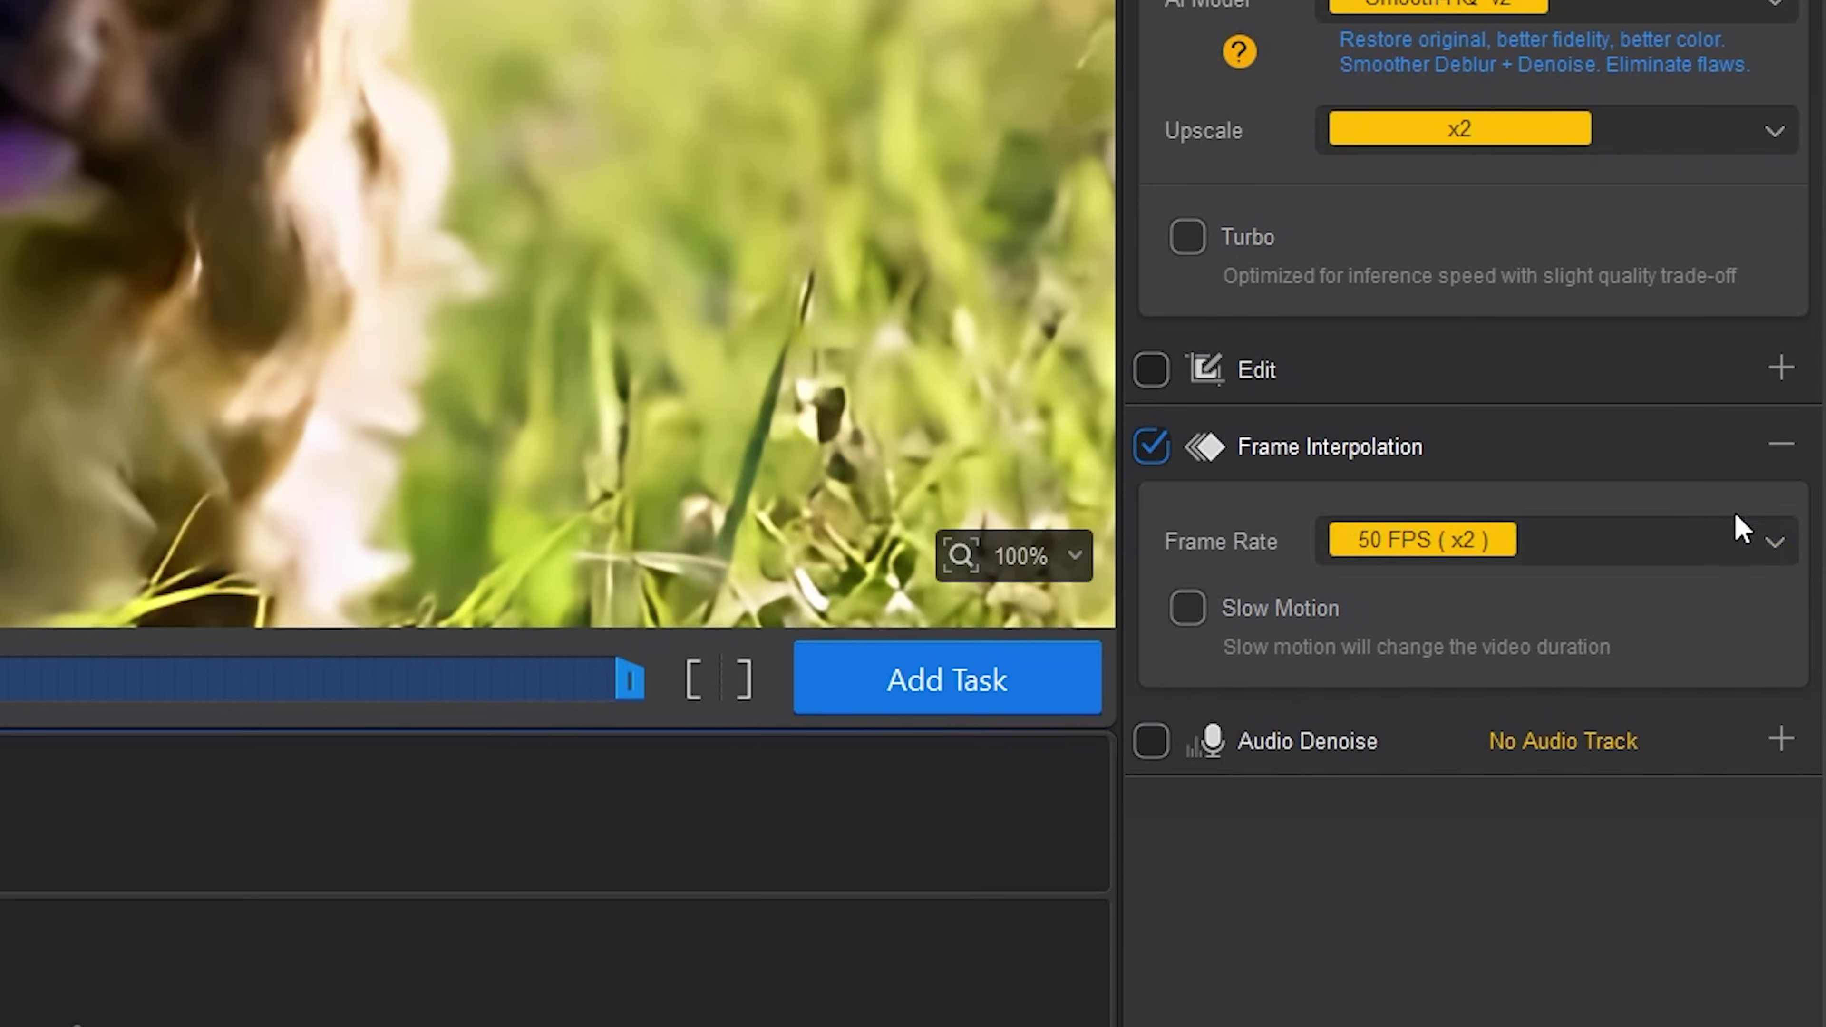
left_click(1776, 543)
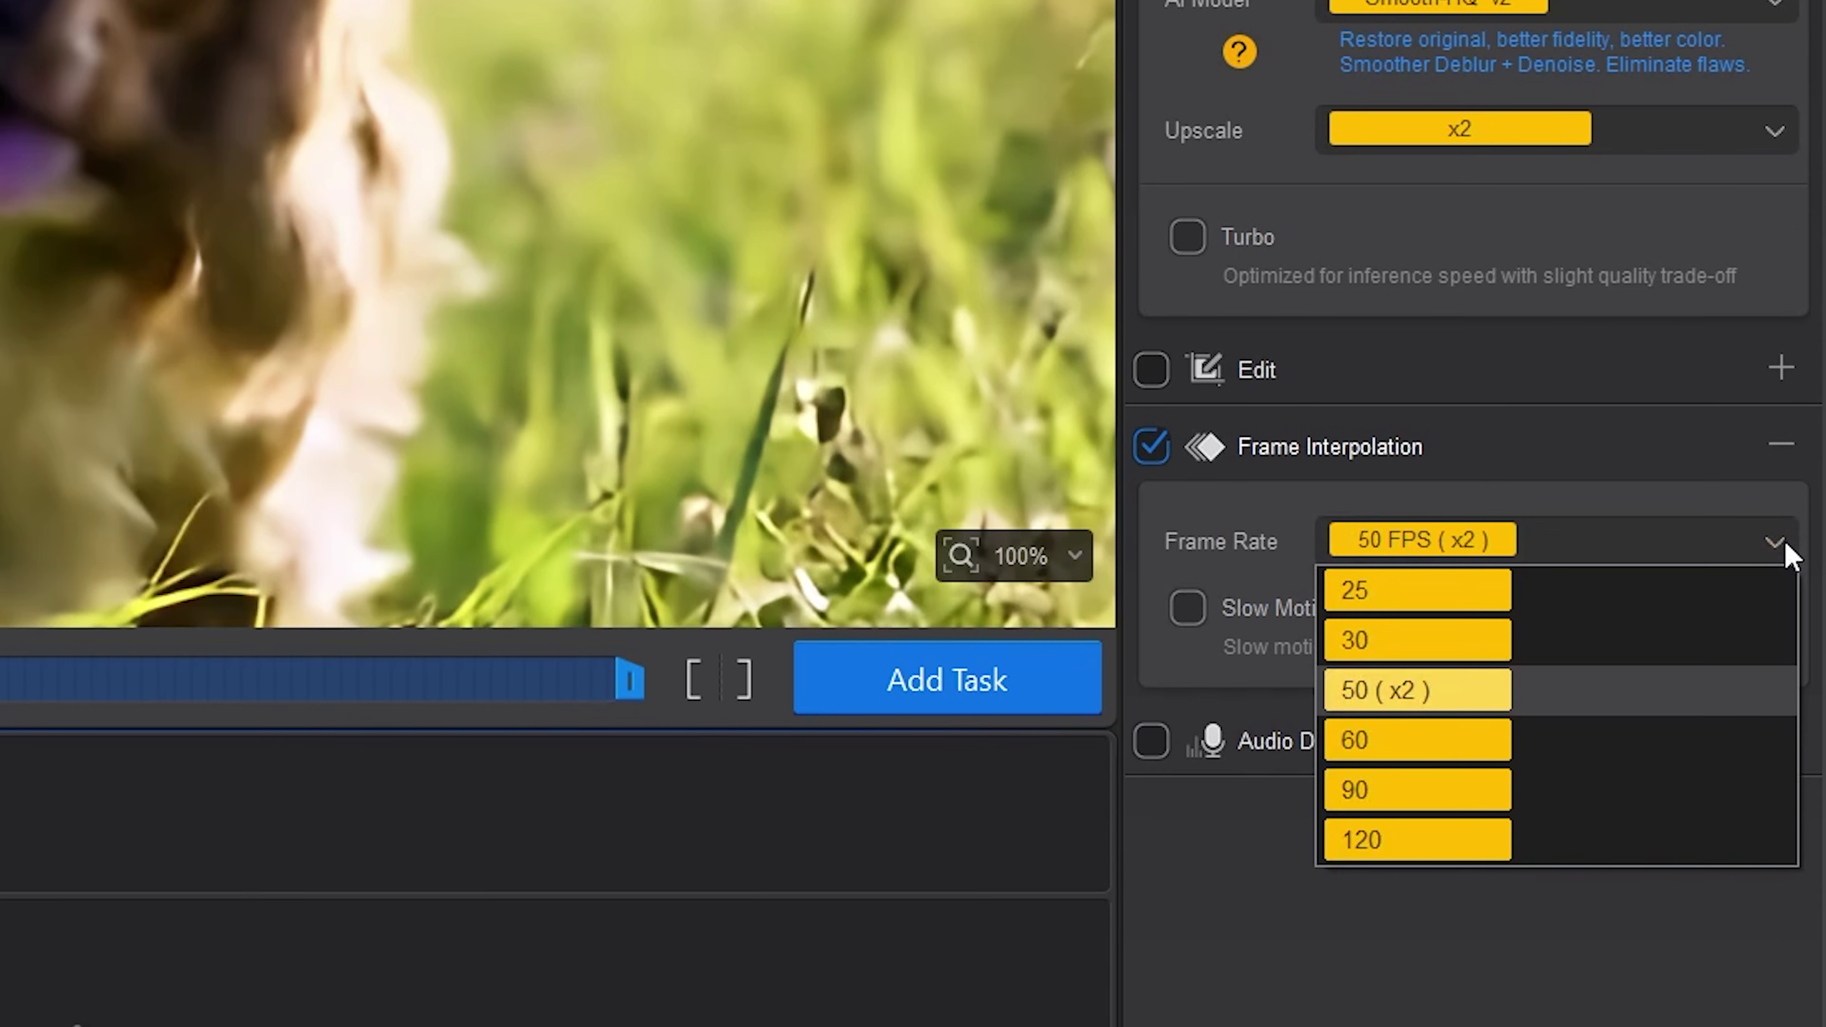
left_click(1357, 737)
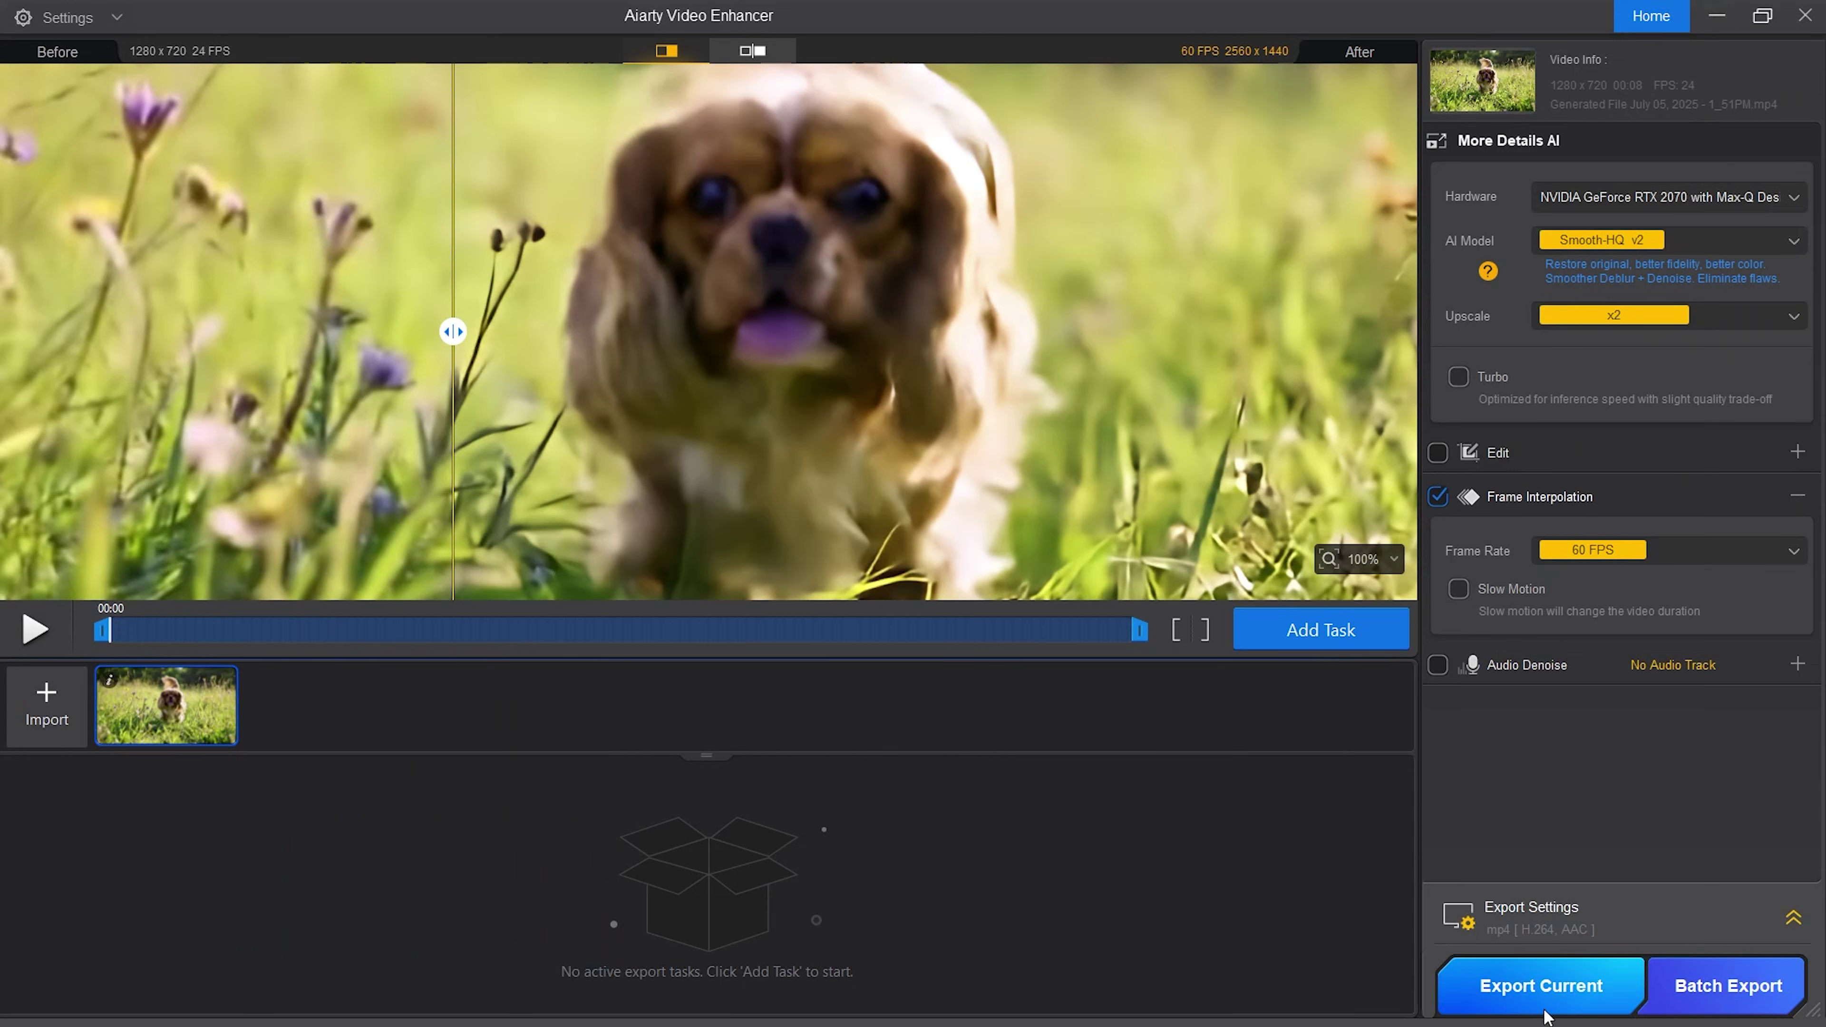
left_click(1530, 1003)
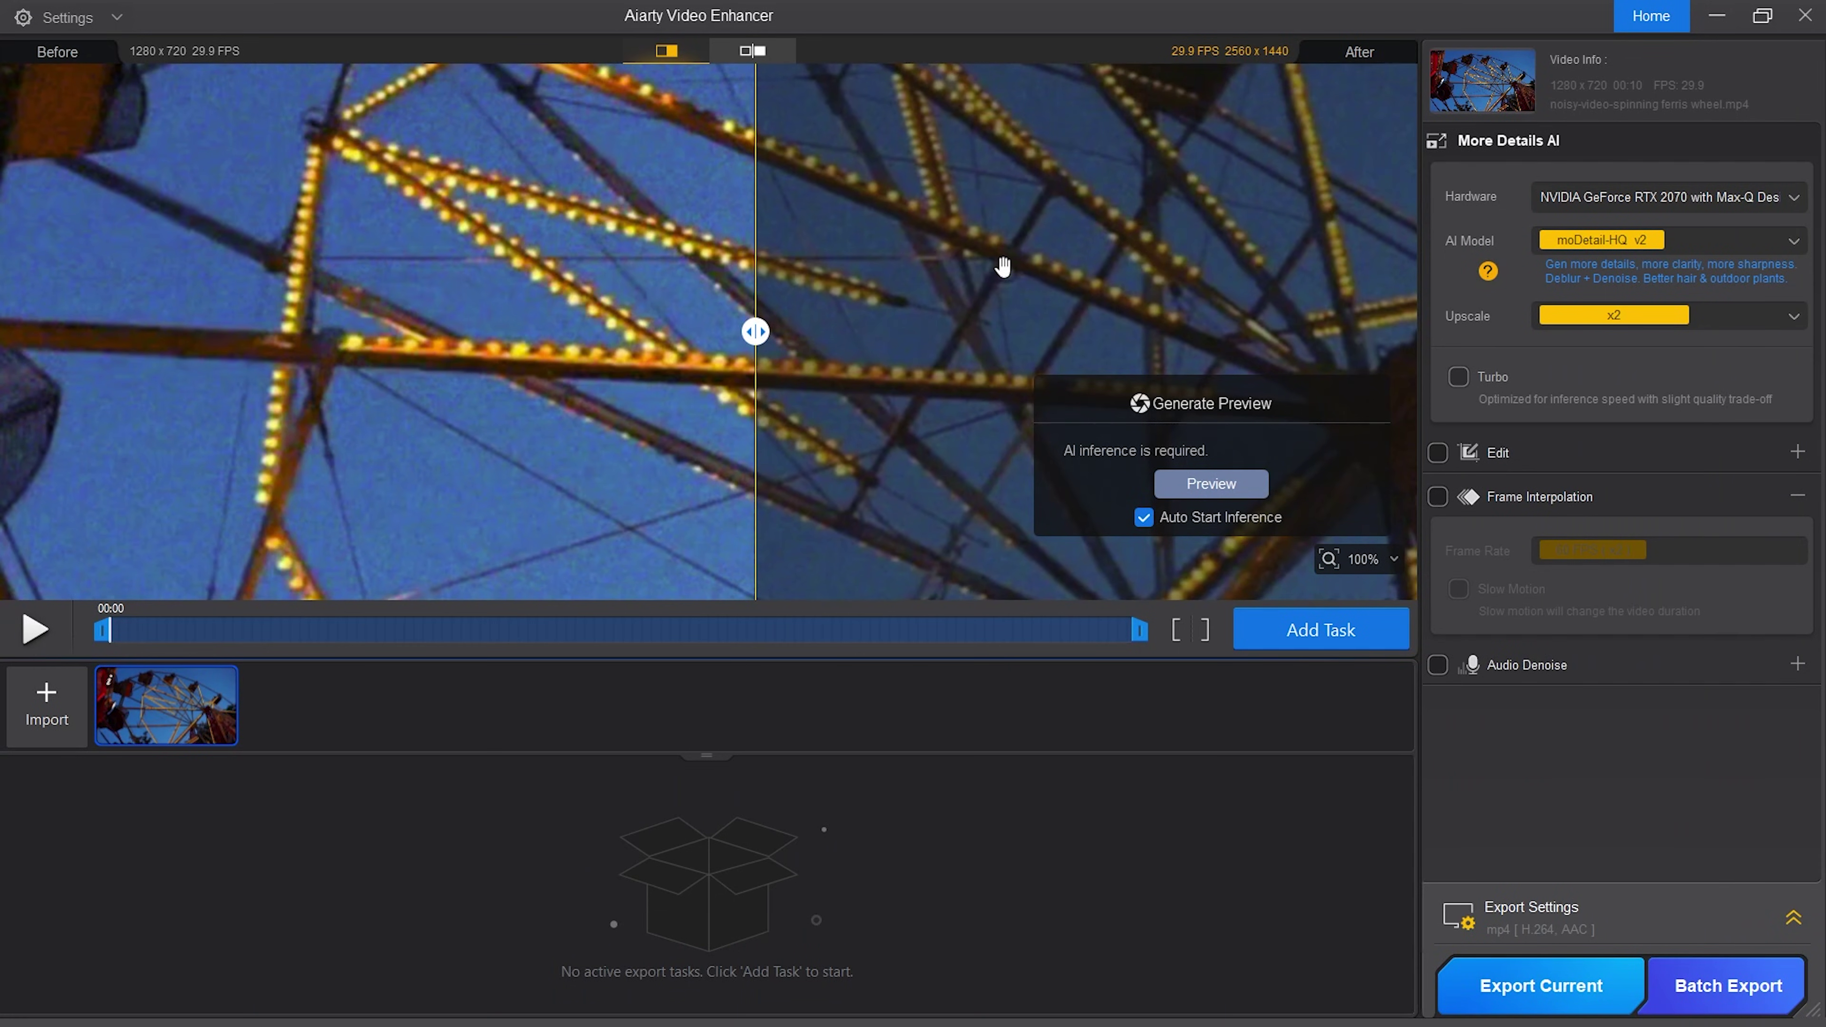
- Apply superVideo vHQ to the ferris-wheel clip, compare original versus enhanced, and export it
left_click_drag(763, 337, 978, 330)
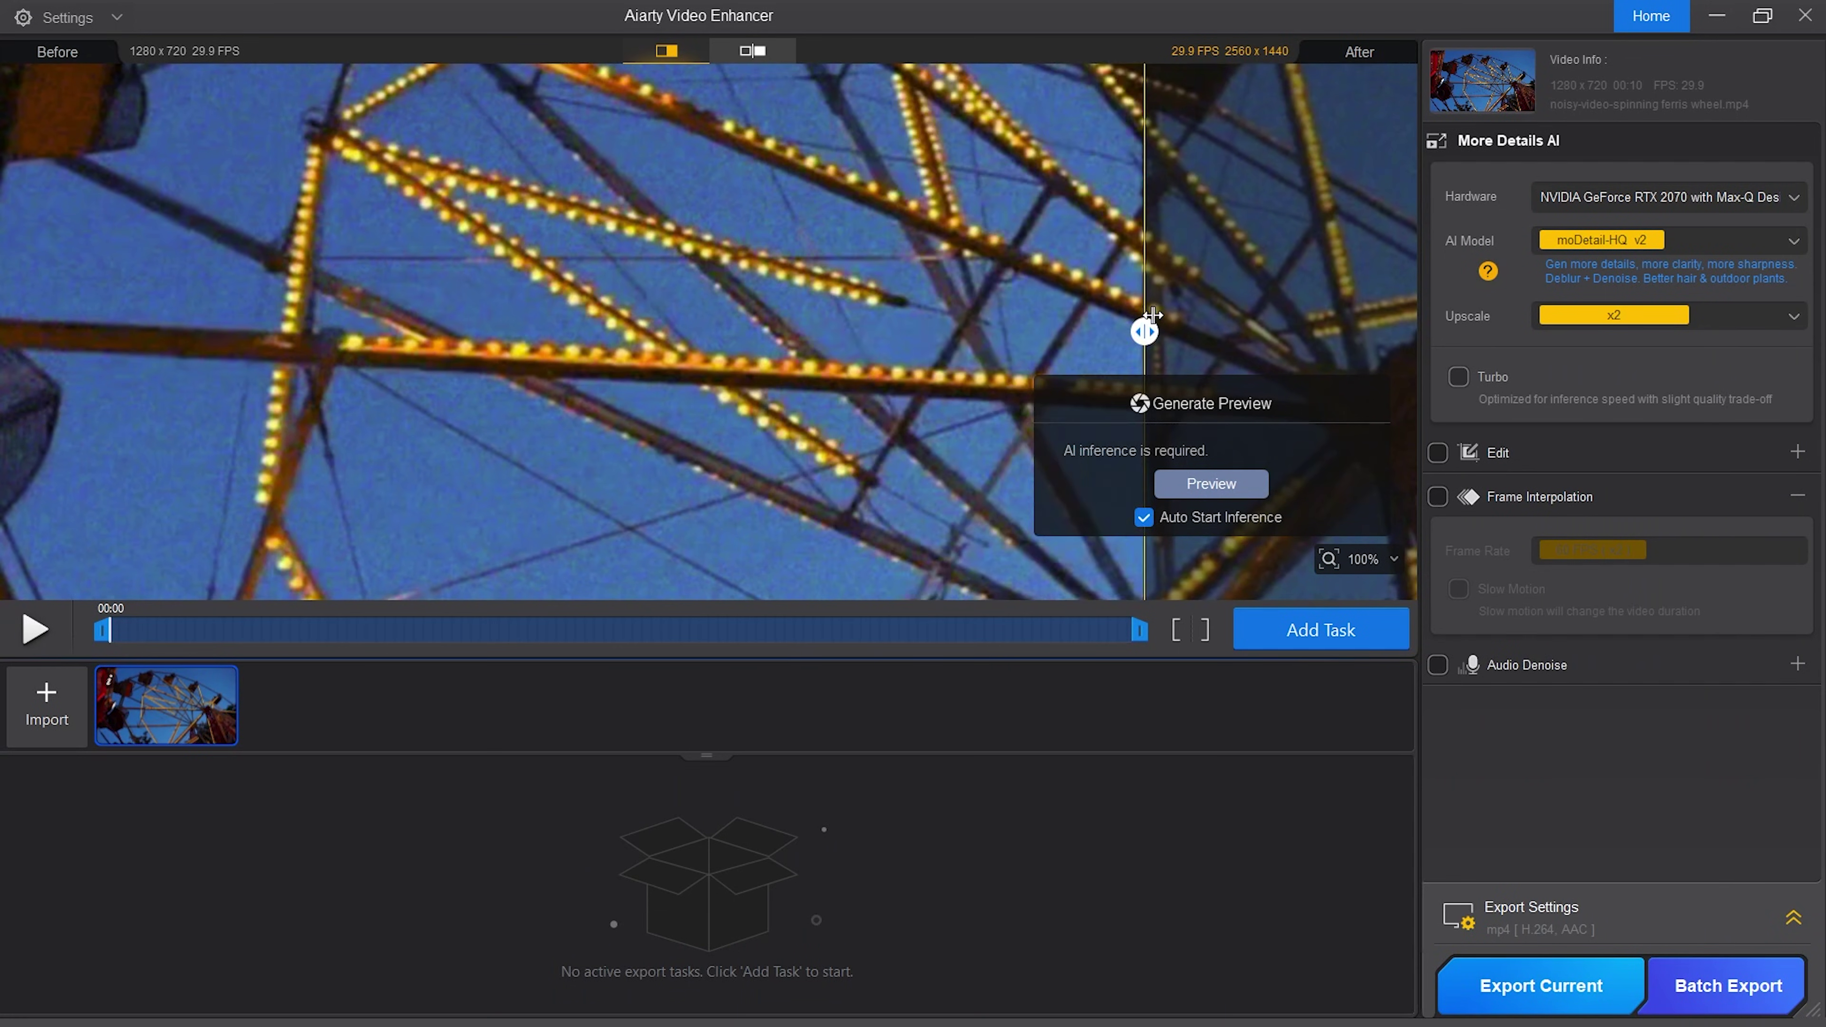
left_click_drag(1152, 316, 939, 321)
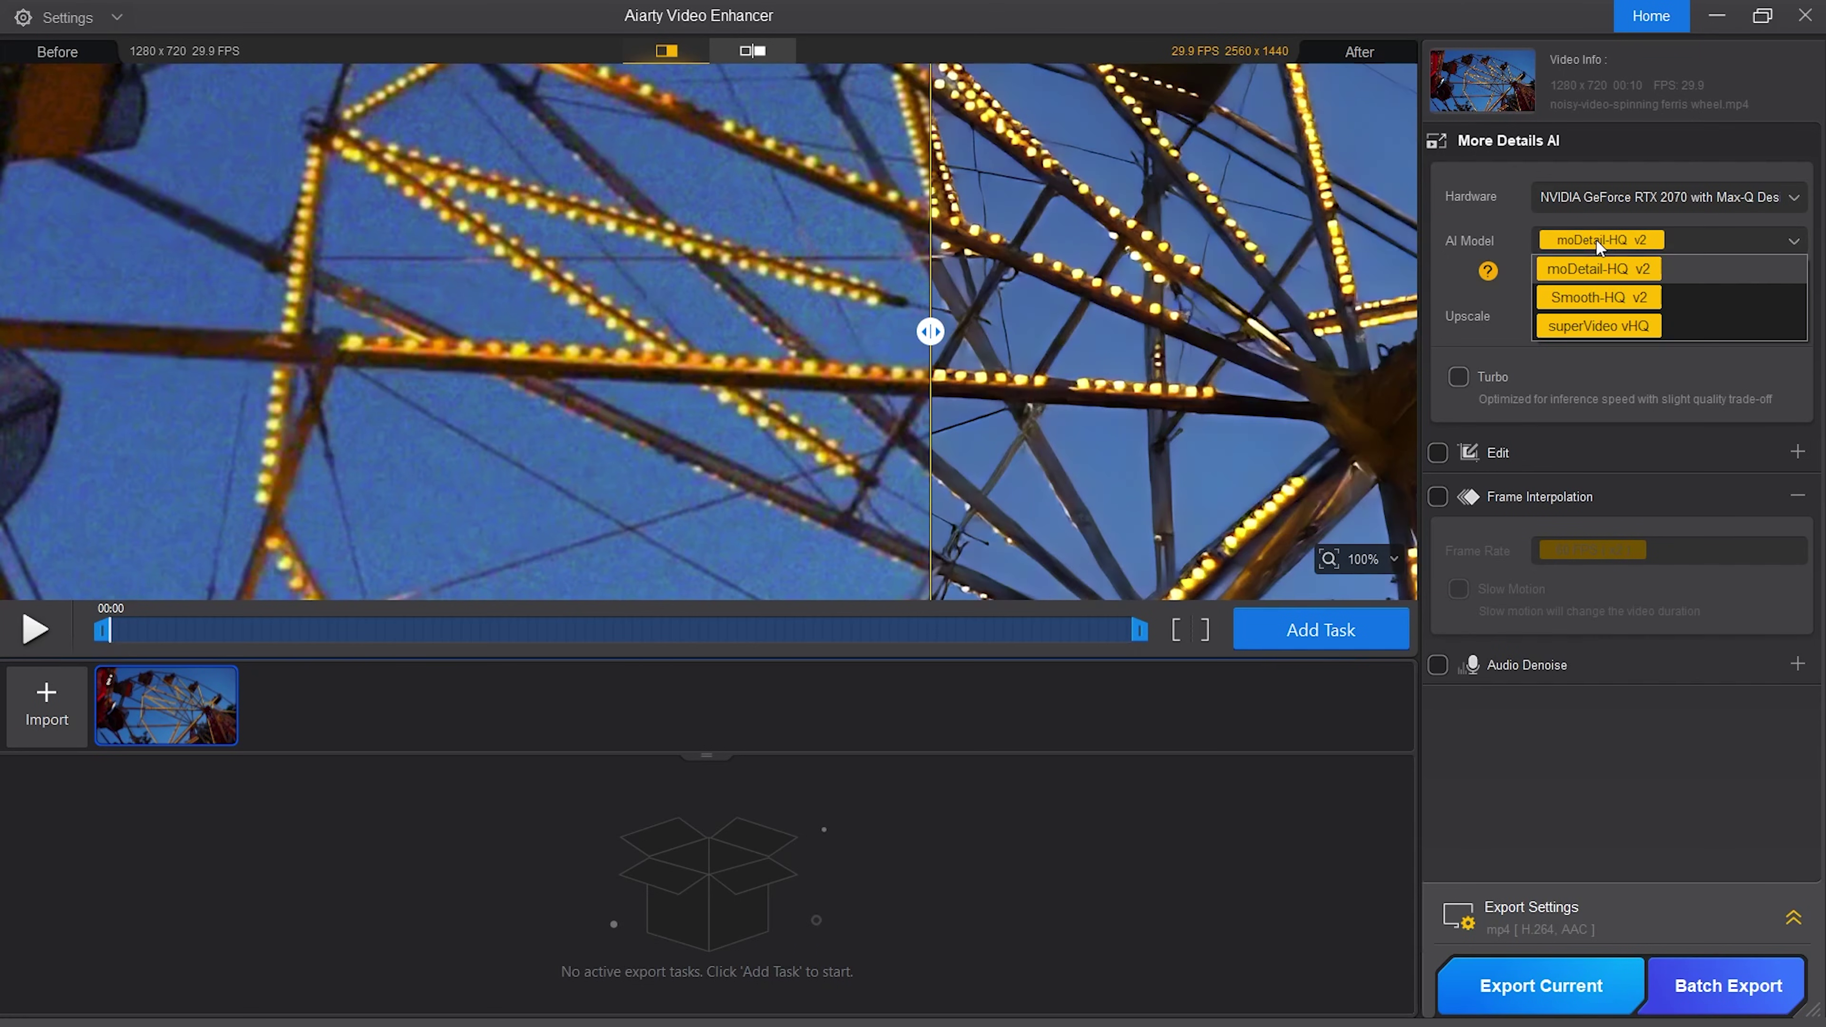
left_click(1575, 325)
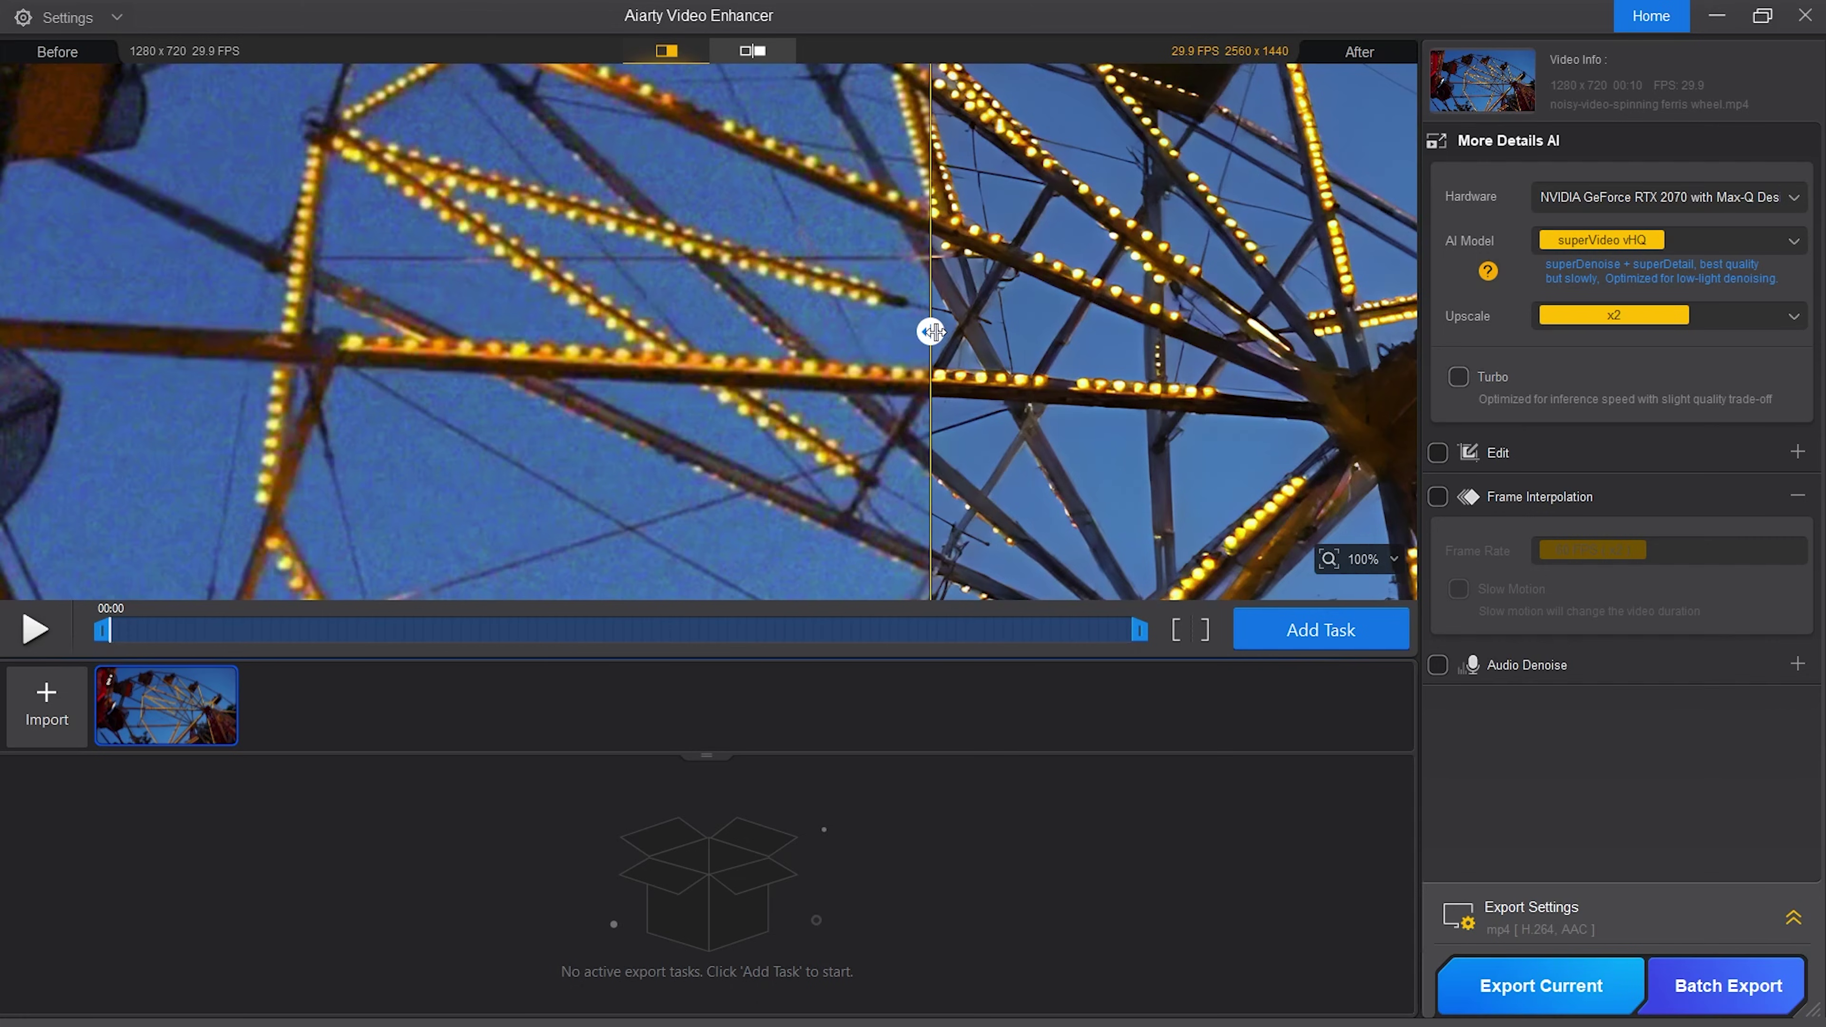
left_click_drag(934, 332, 134, 420)
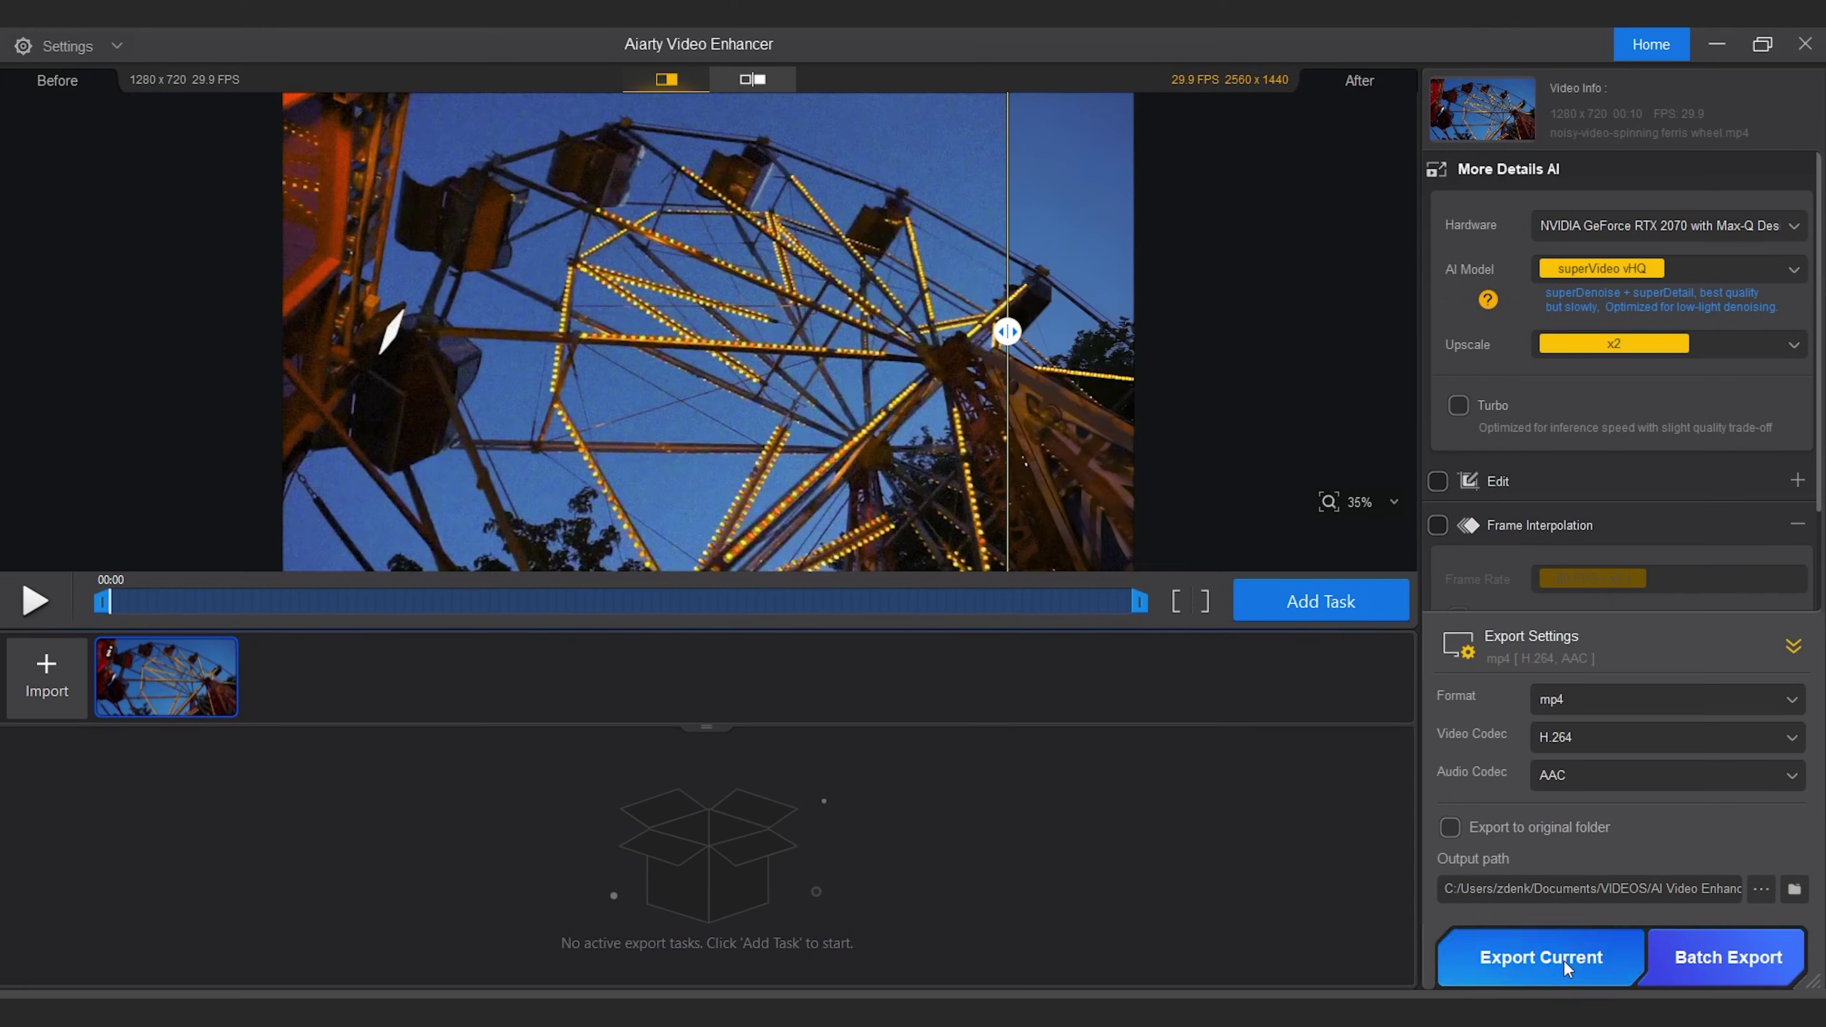
left_click(1564, 960)
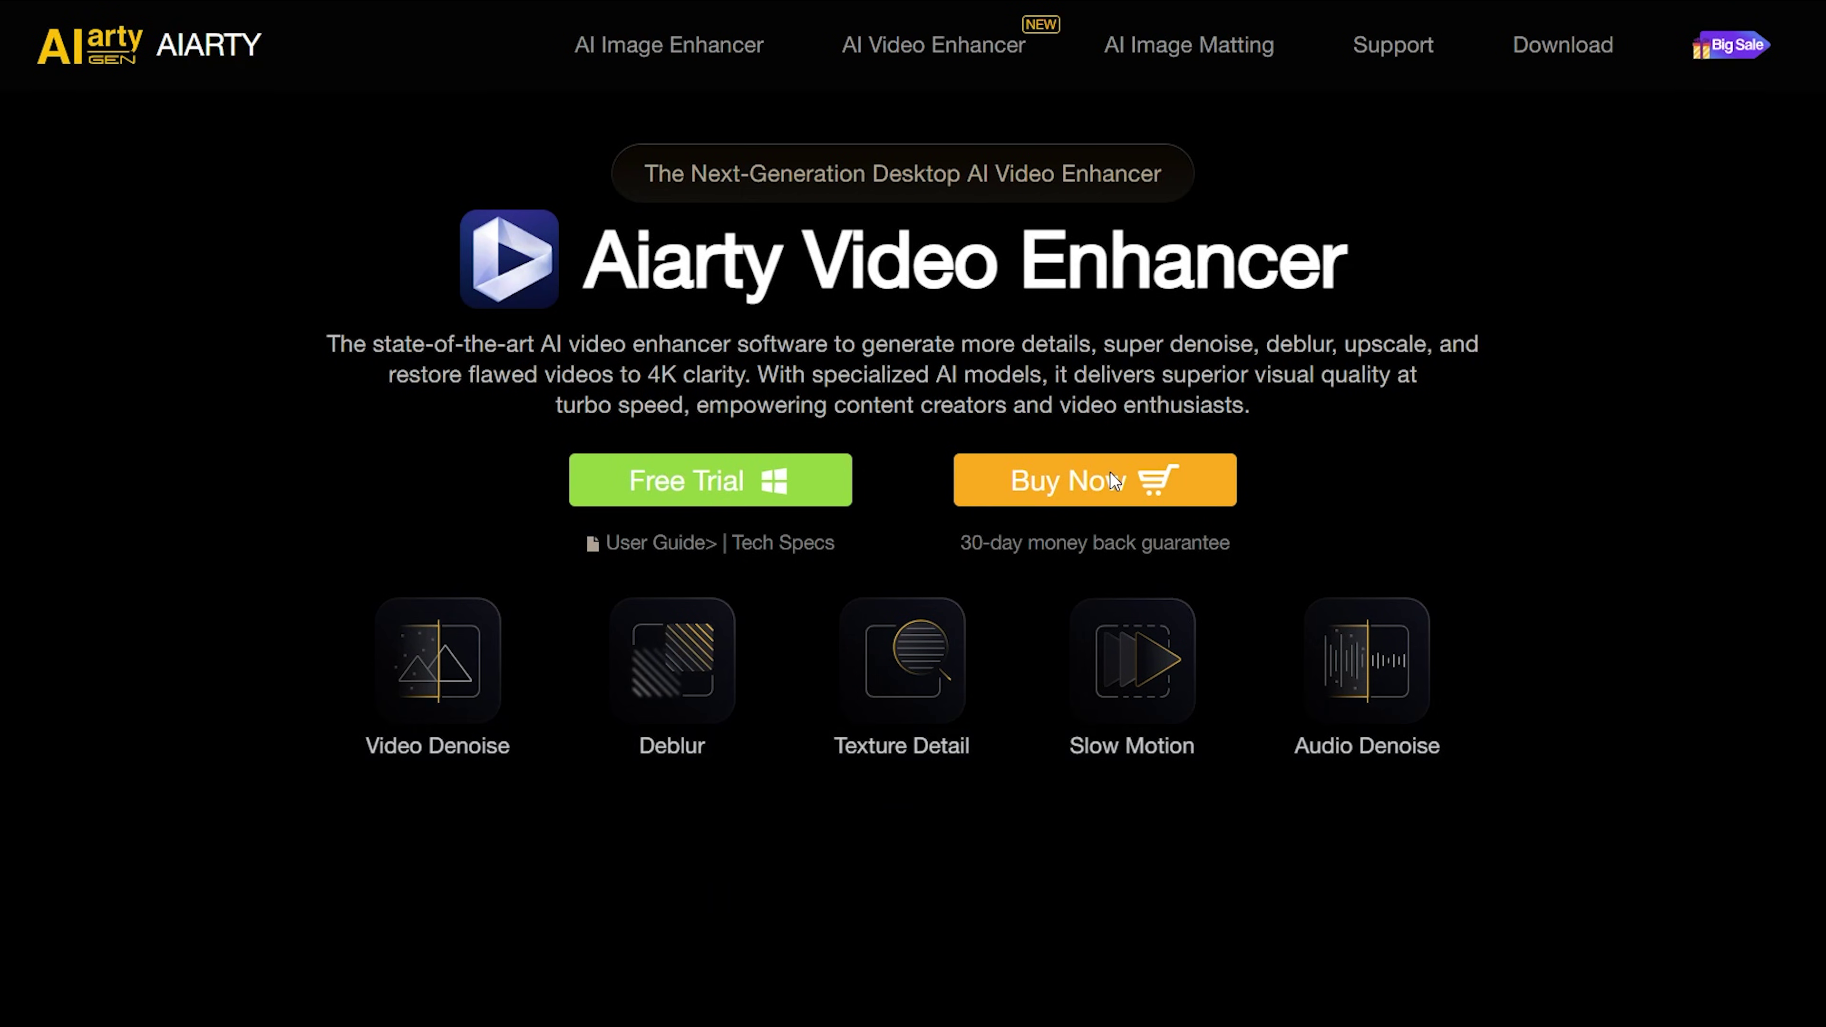
- Open Buy Now and browse the Standard ($79.00 yearly) and Lifetime ($165.00) licence cards
left_click(1110, 474)
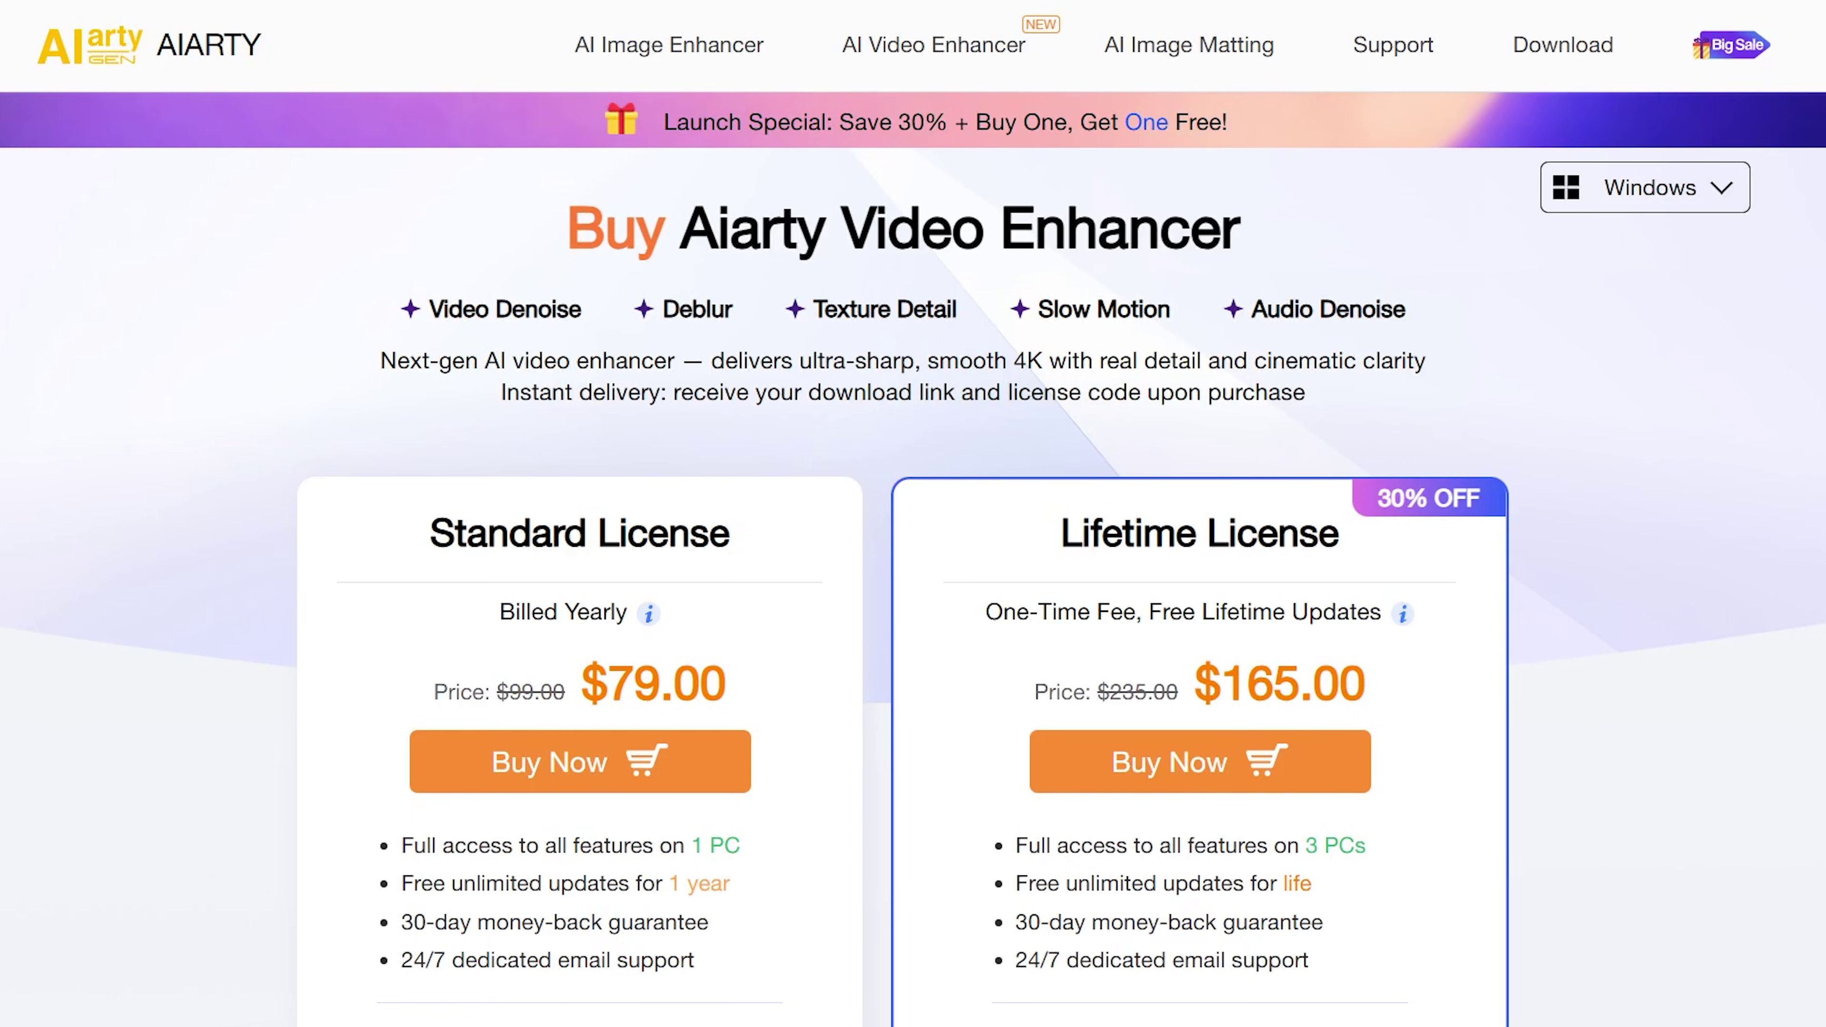
scroll(913, 514, "down", 5)
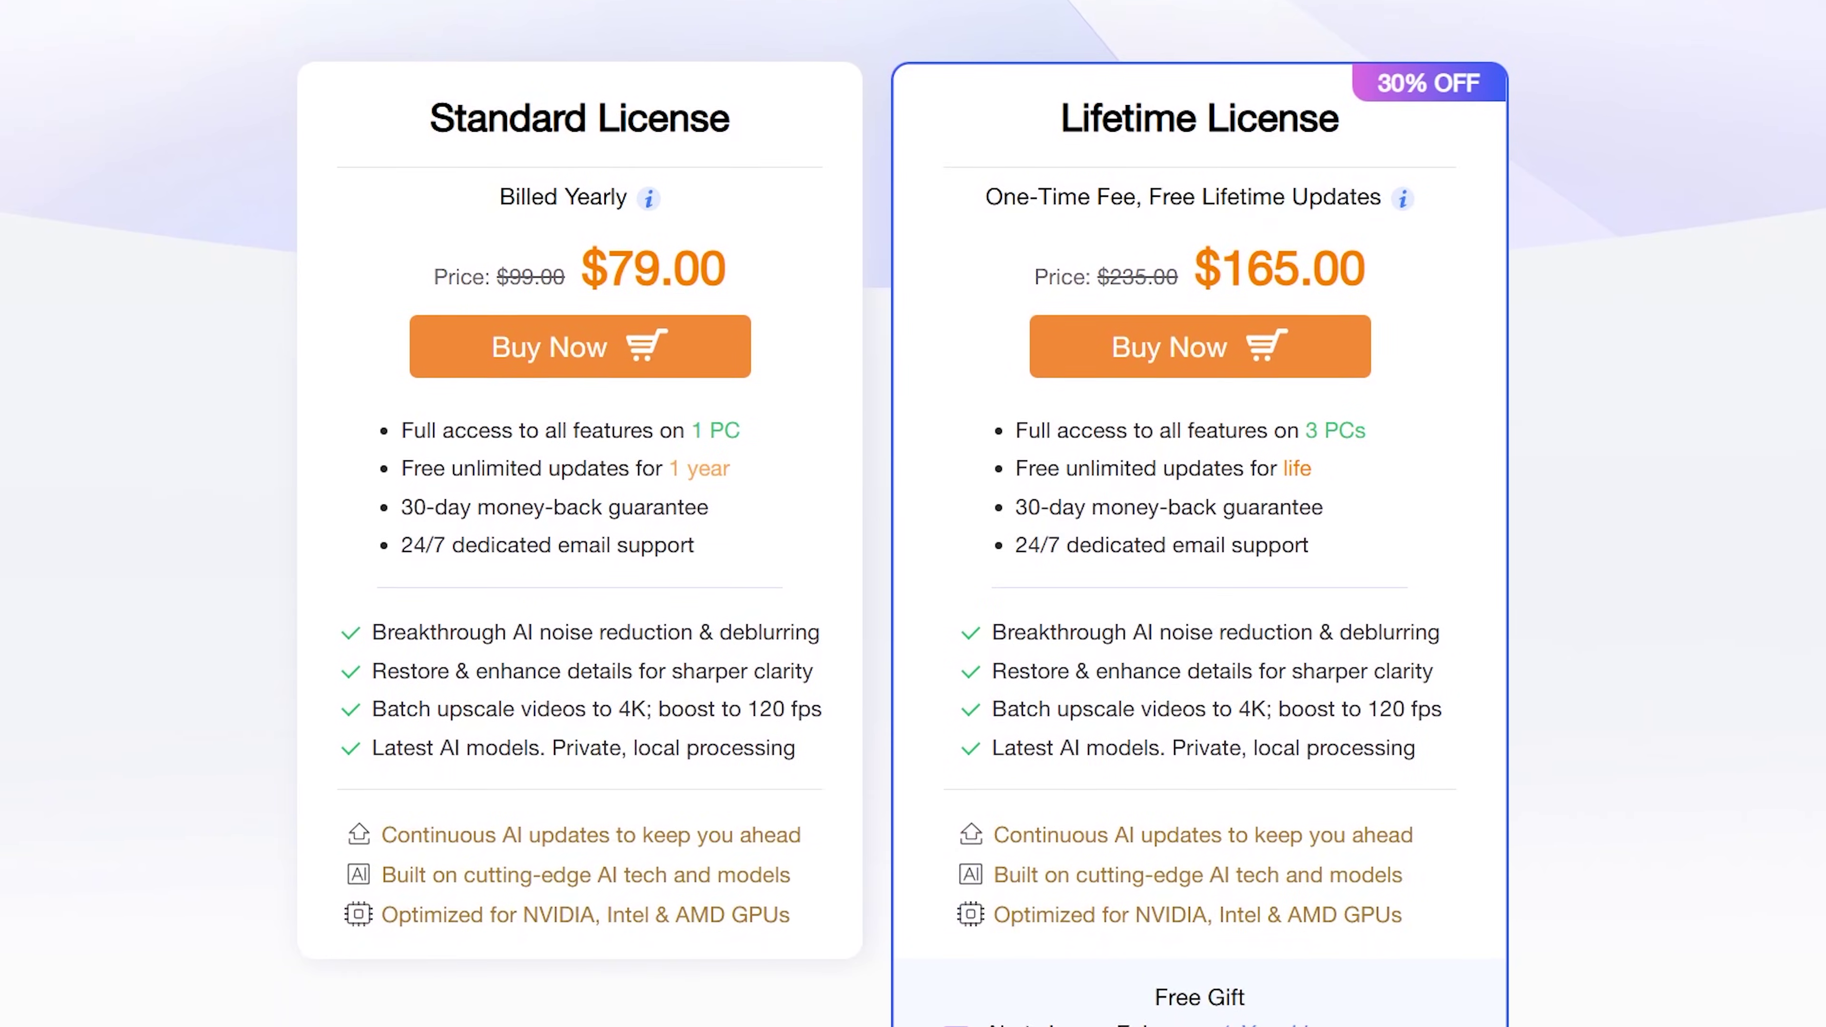
scroll(913, 514, "down", 2)
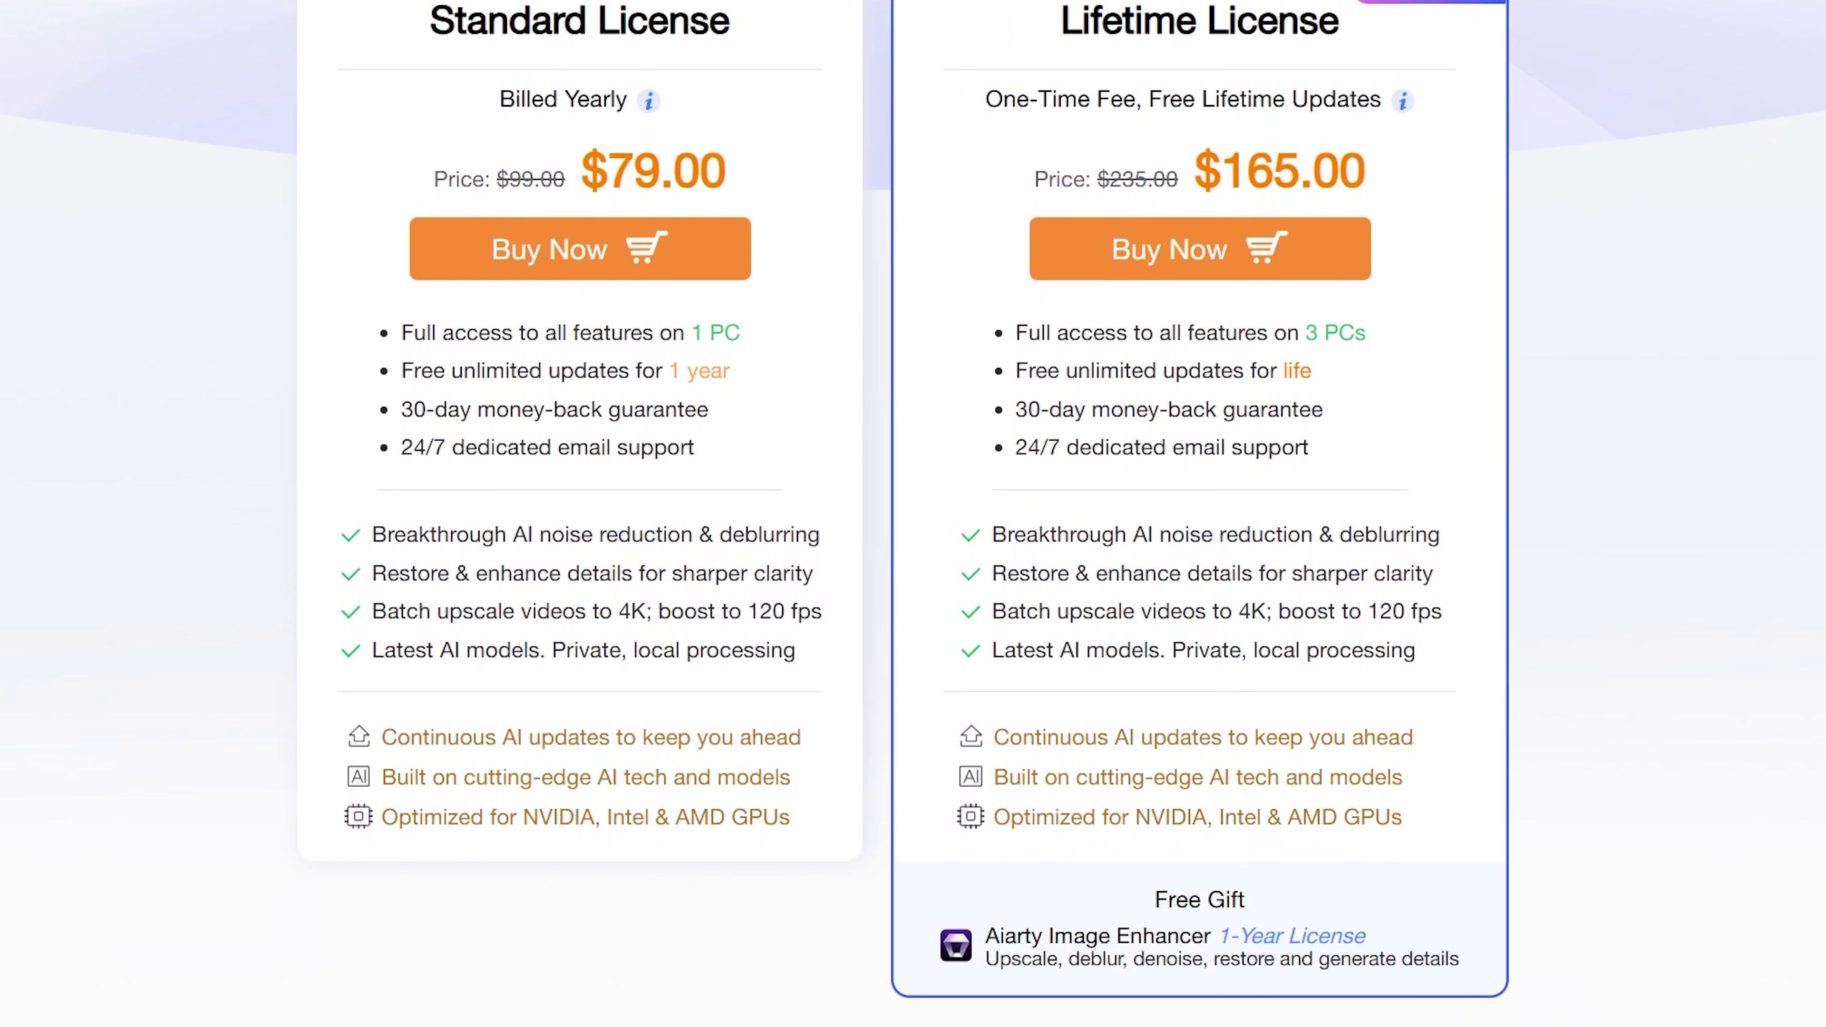
scroll(273, 119, "up", 1)
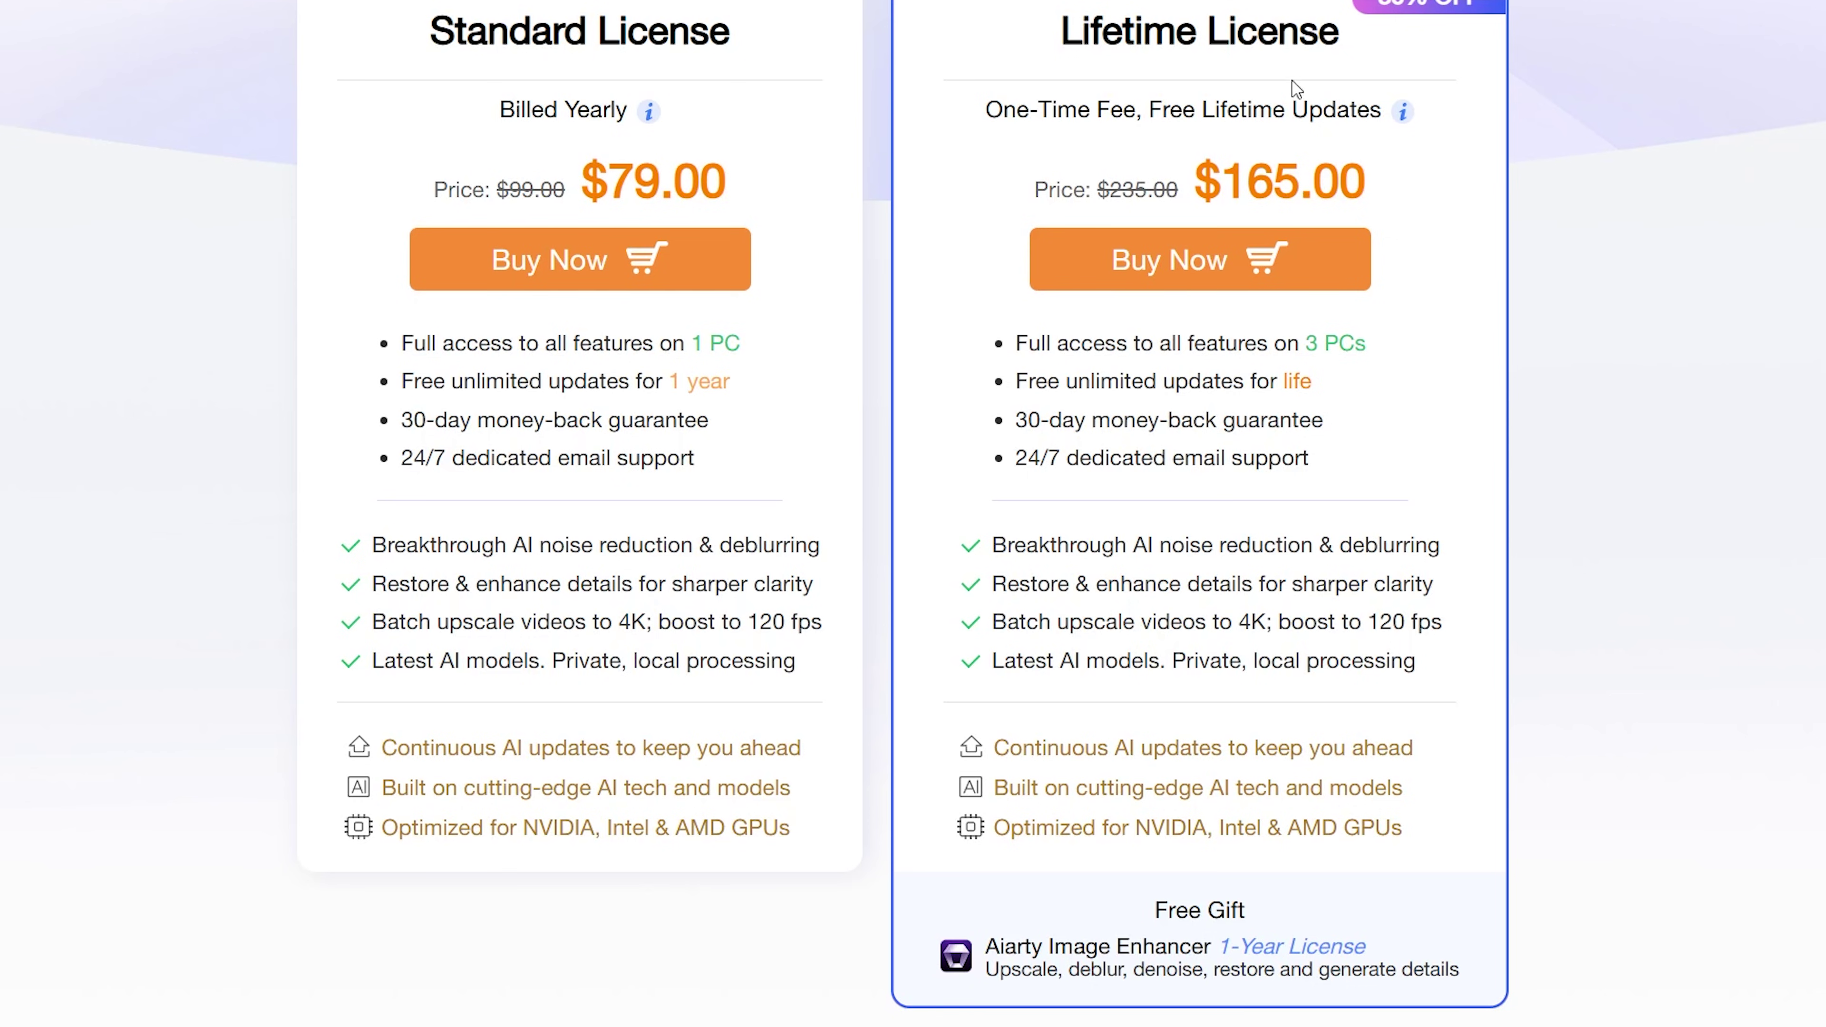
scroll(914, 514, "up", 1)
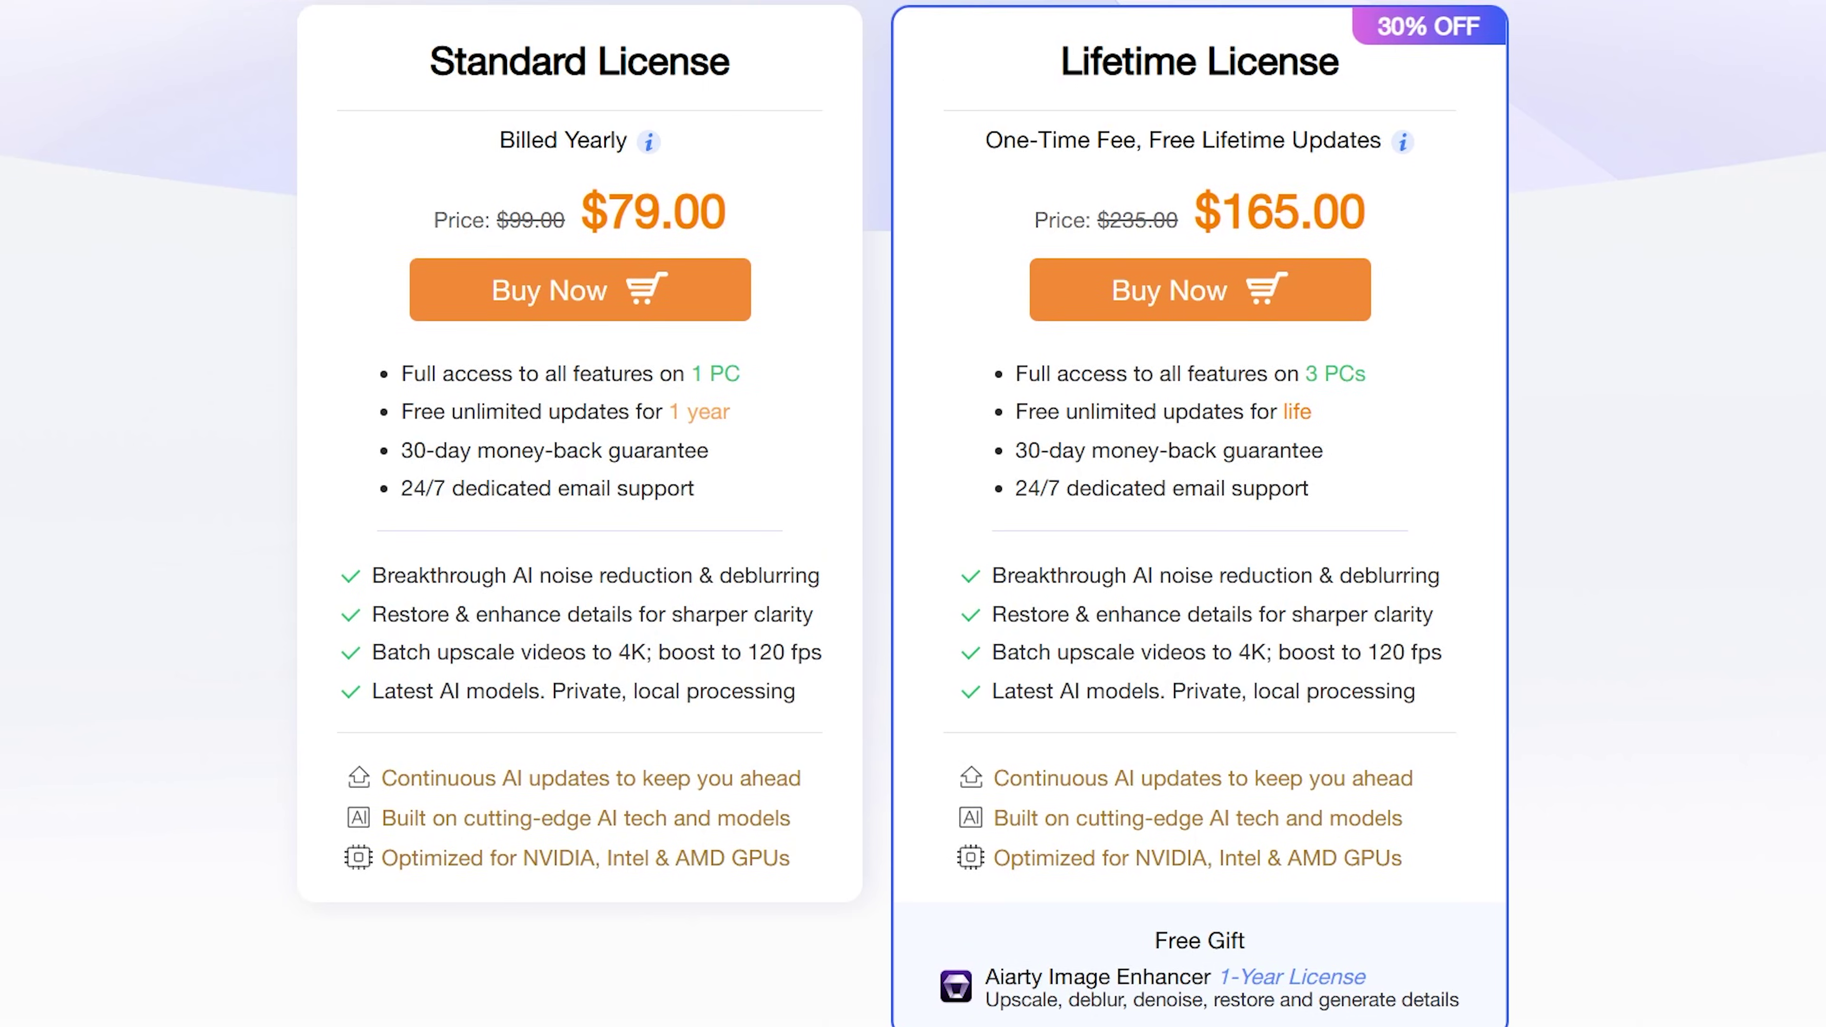
scroll(913, 514, "down", 1)
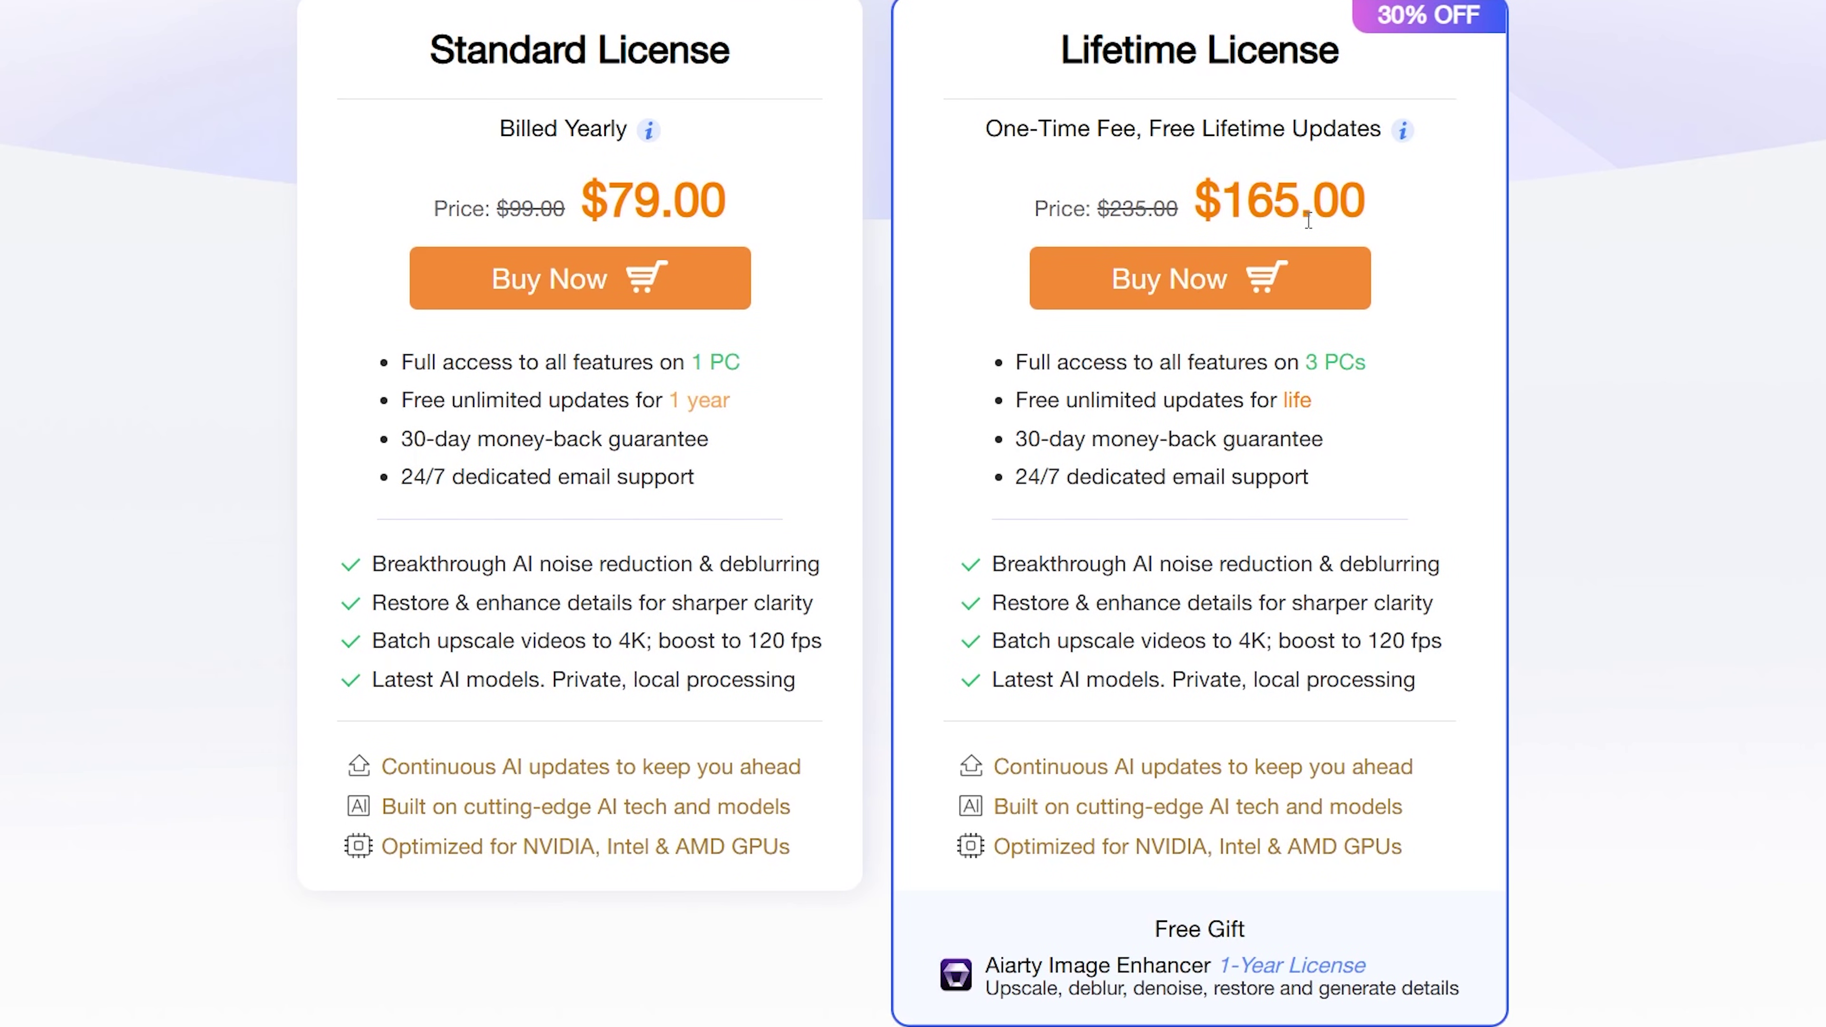